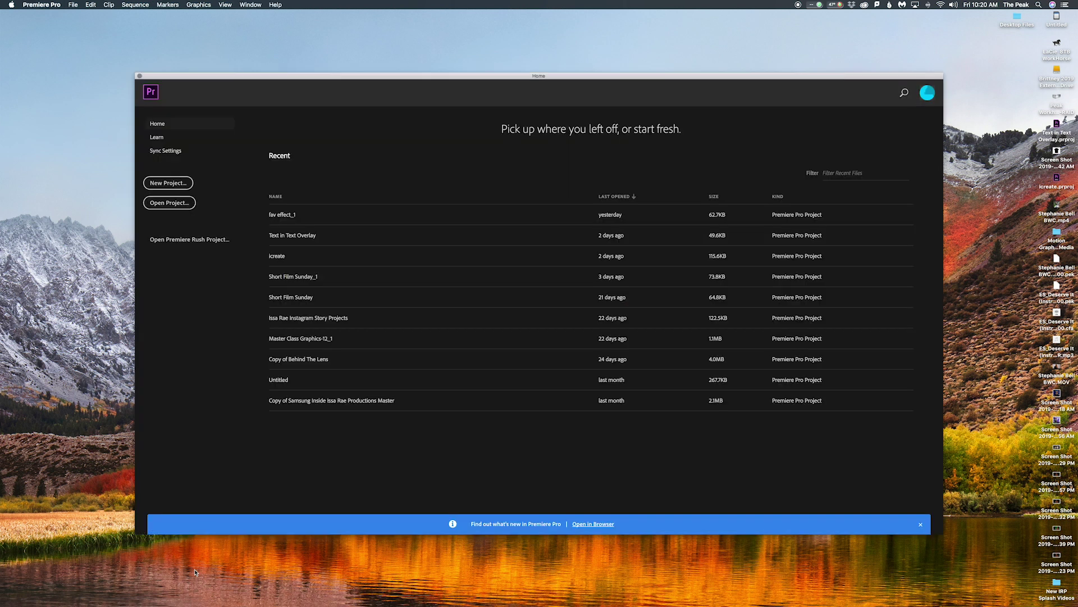
Step: Open fav effect_1 and scrub through the Final Video echo effect, parking just past the last clip
click(273, 218)
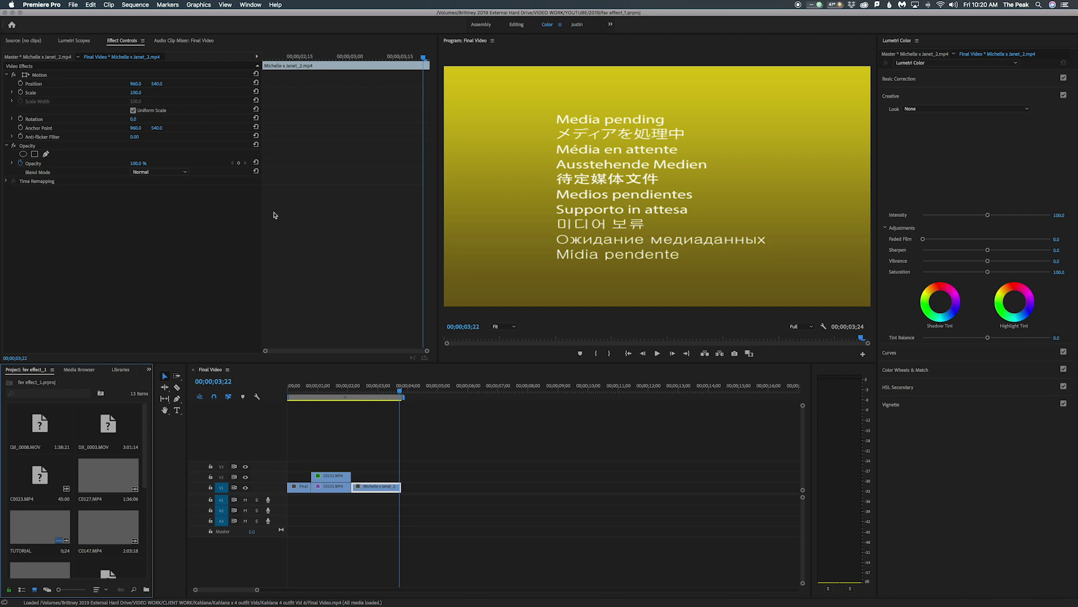
click(288, 397)
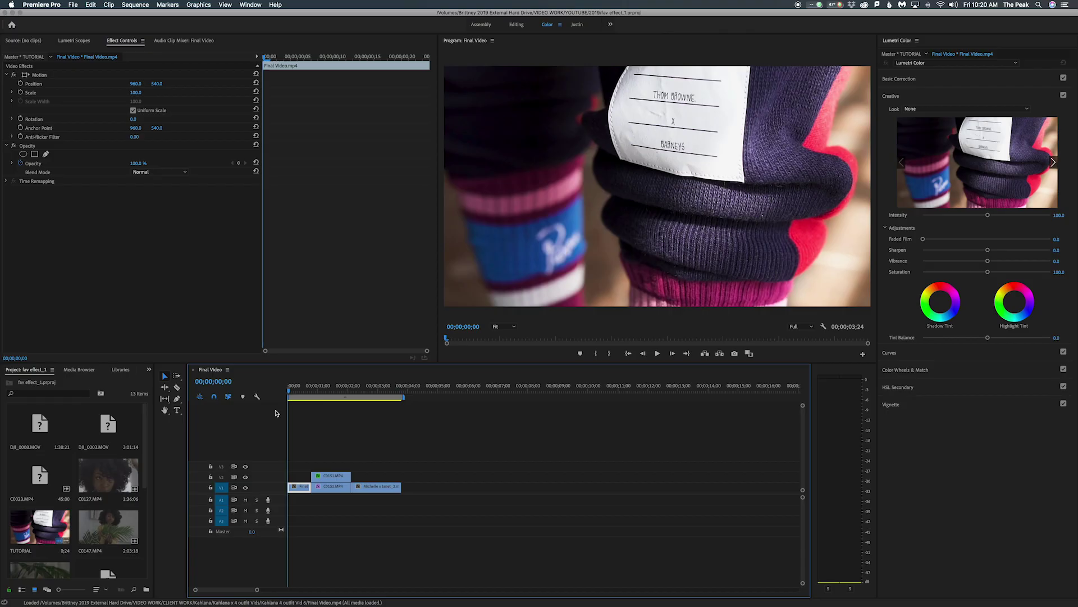
mouse_move(290, 392)
mouse_down()
mouse_move(394, 397)
mouse_move(280, 406)
mouse_up()
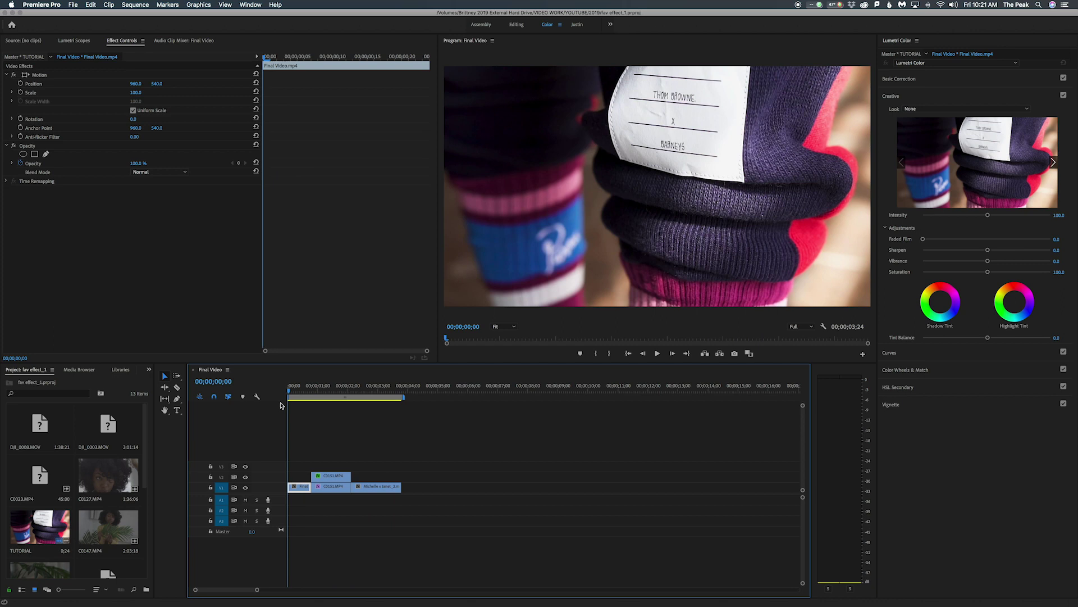
mouse_move(298, 394)
mouse_down()
mouse_move(392, 400)
mouse_move(289, 396)
mouse_move(357, 398)
mouse_move(307, 396)
mouse_up()
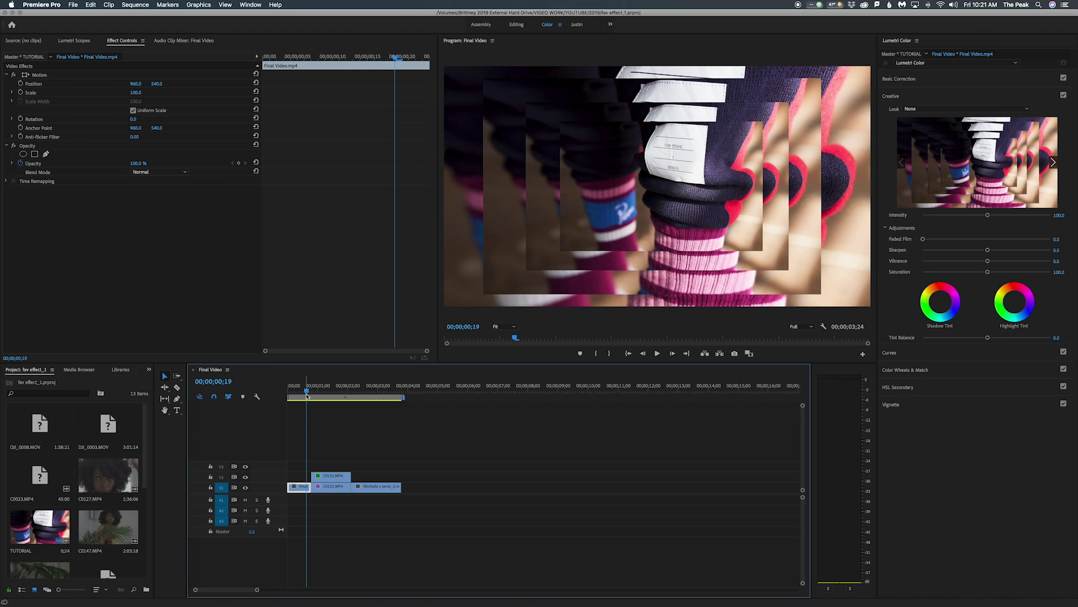
scroll(306, 395, right, 3)
scroll(407, 476, left, 3)
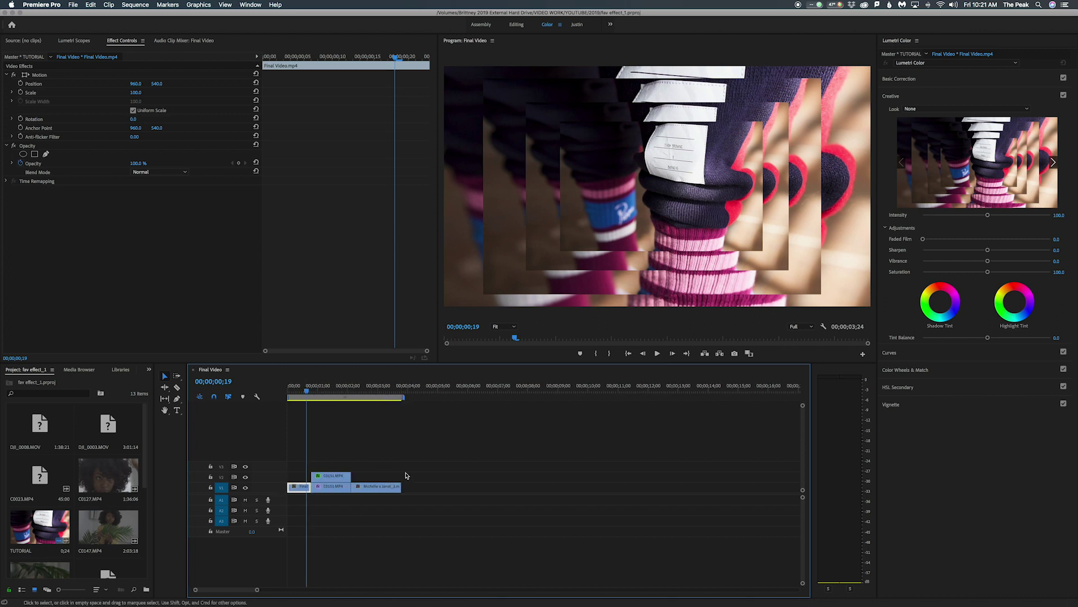
click(433, 388)
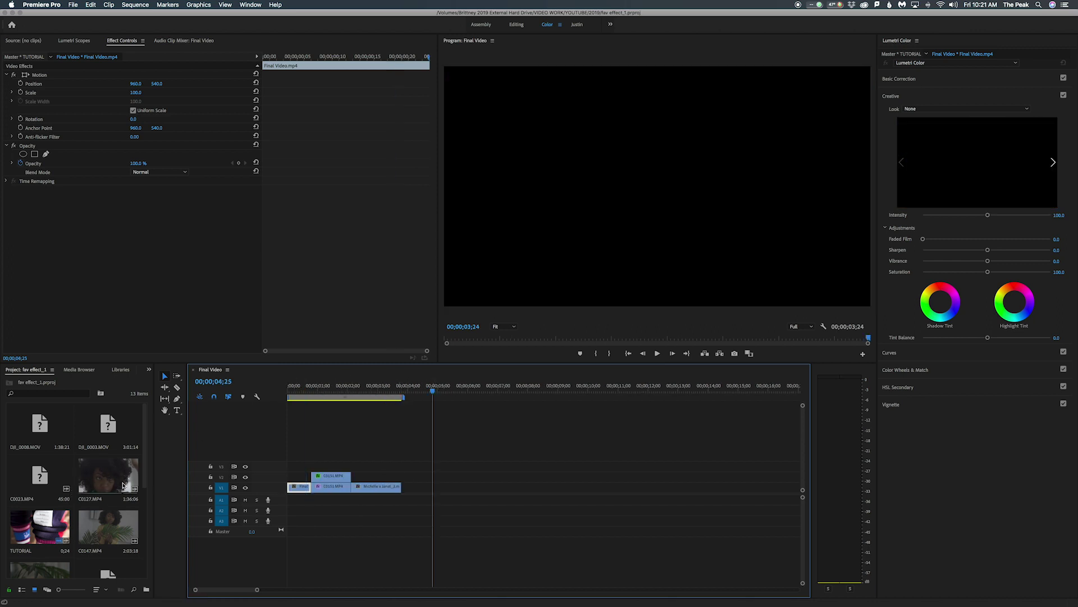
Step: Duplicate C0151.MP4 along V1 so the copy starts at the playhead, 00;00;04;25
drag(321, 491, 446, 492)
mouse_move(432, 392)
mouse_down()
mouse_move(463, 397)
mouse_move(433, 397)
mouse_move(452, 394)
mouse_up()
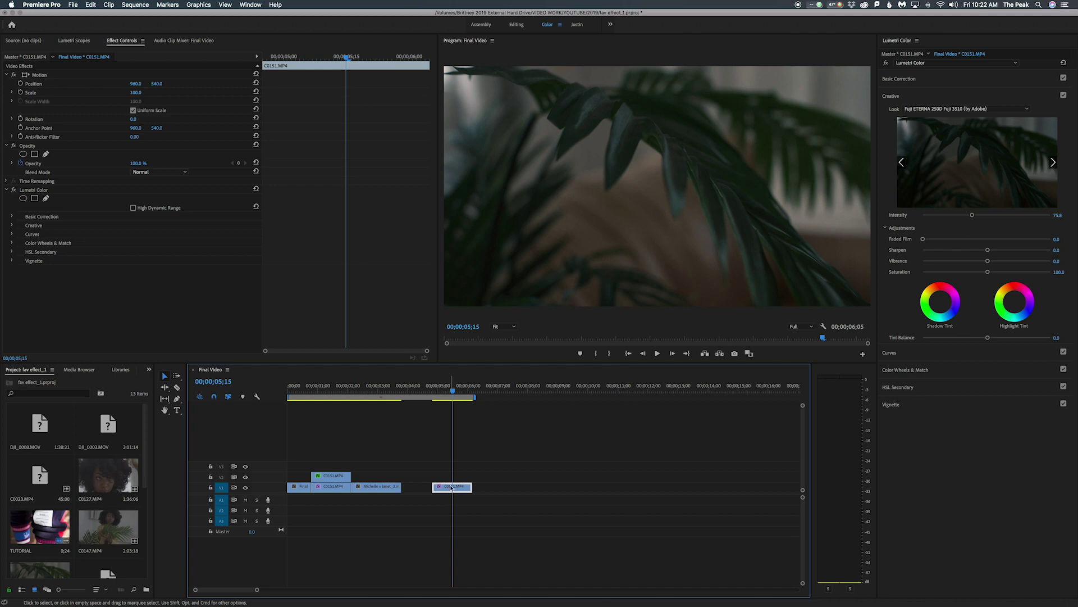
click(433, 390)
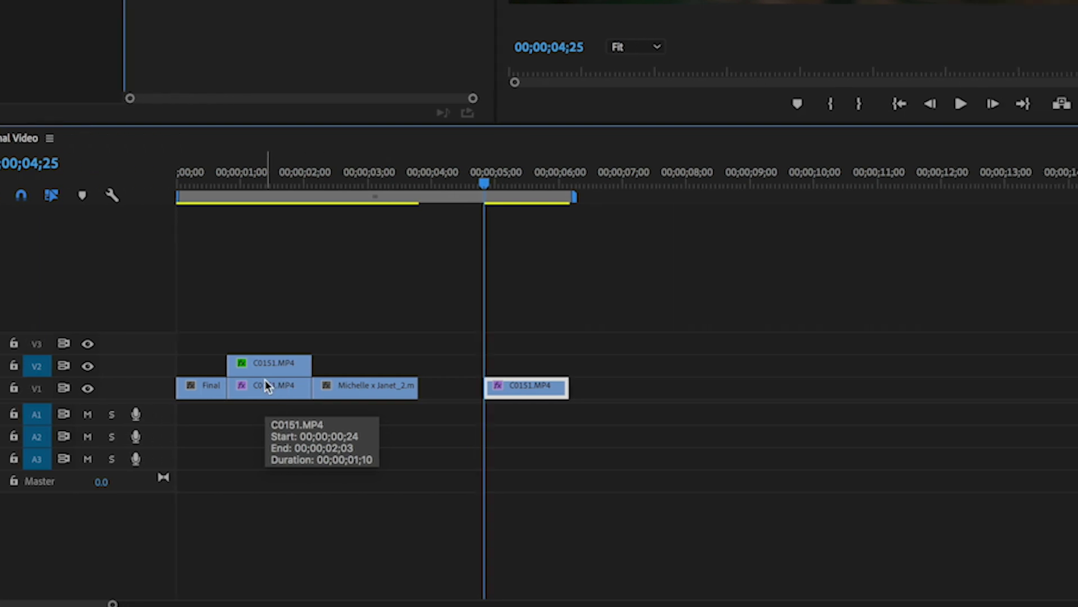
Step: Copy and paste that C0151.MP4 clip onto V2, then select both stacked copies
key(ctrl+c)
key(ctrl+v)
drag(515, 178, 544, 179)
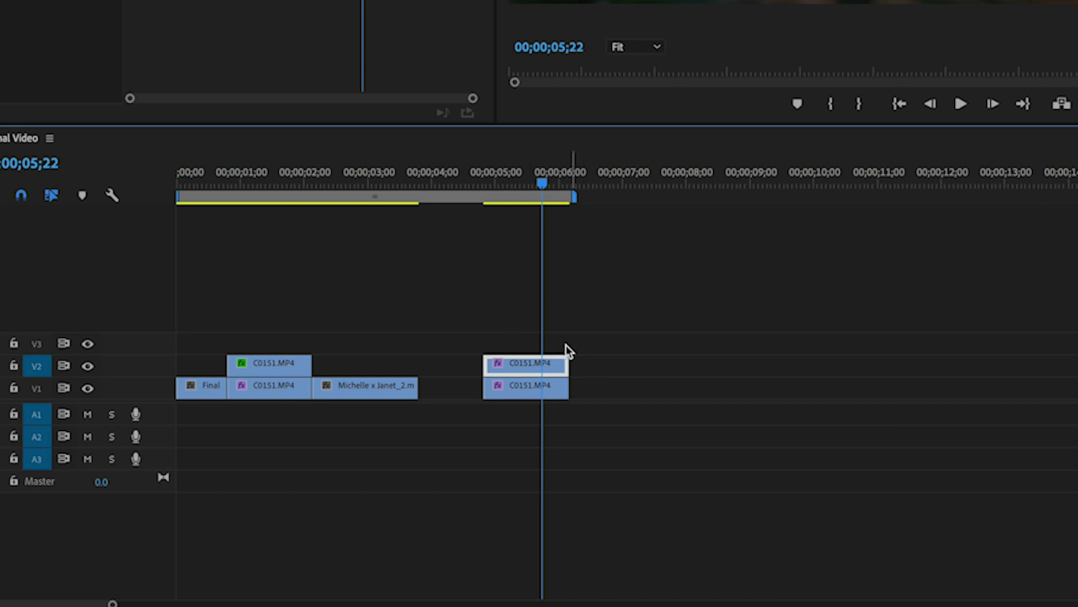
drag(526, 337, 580, 416)
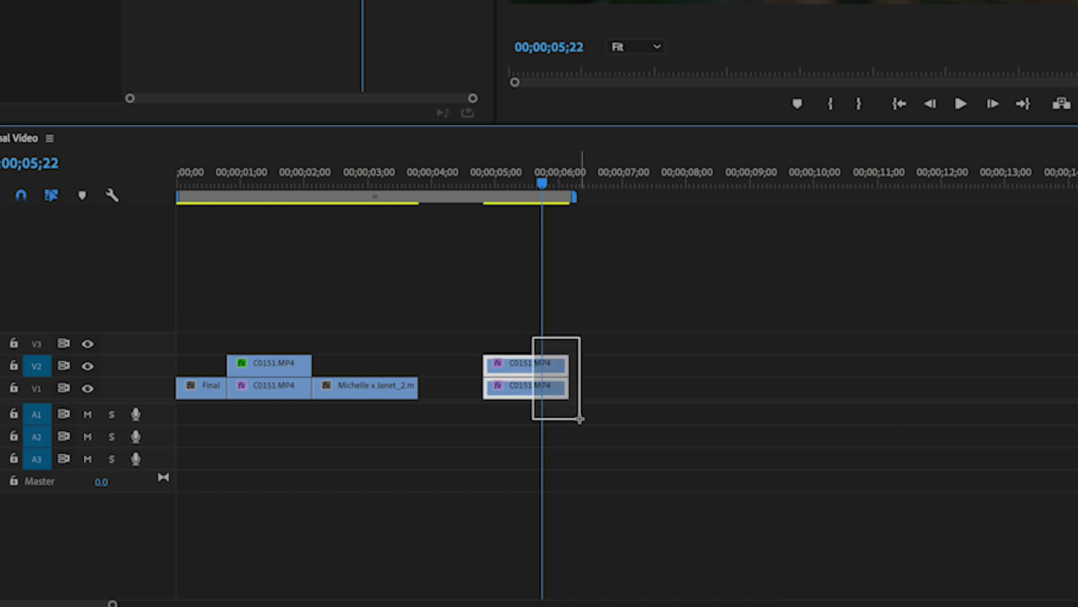
Step: Replace the V2 copy with a fresh duplicate of C0151.MP4 spanning 04;25 to 06;04
key(Delete)
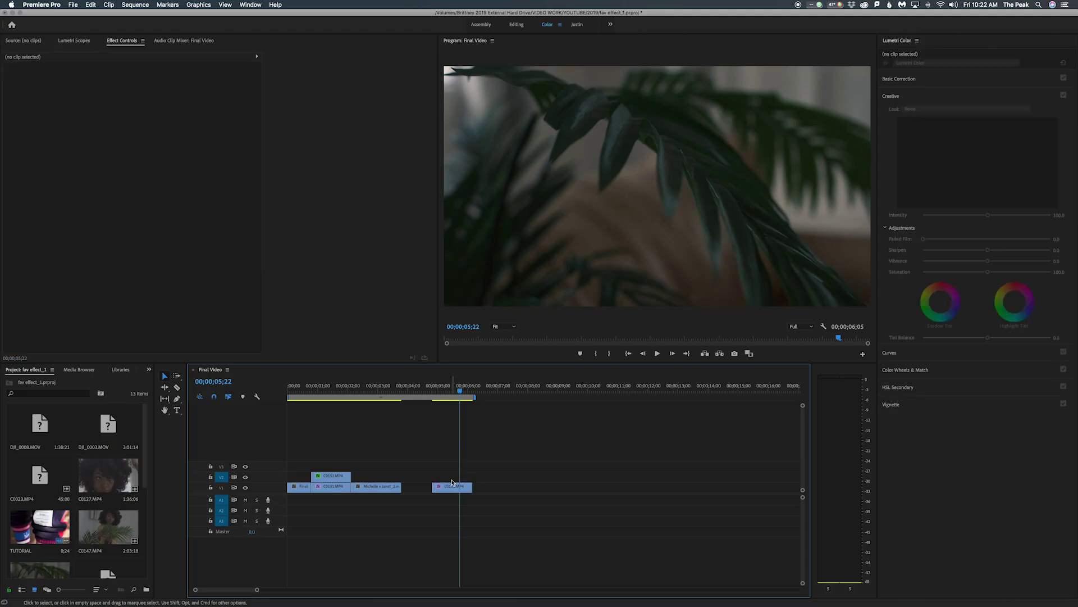
click(453, 491)
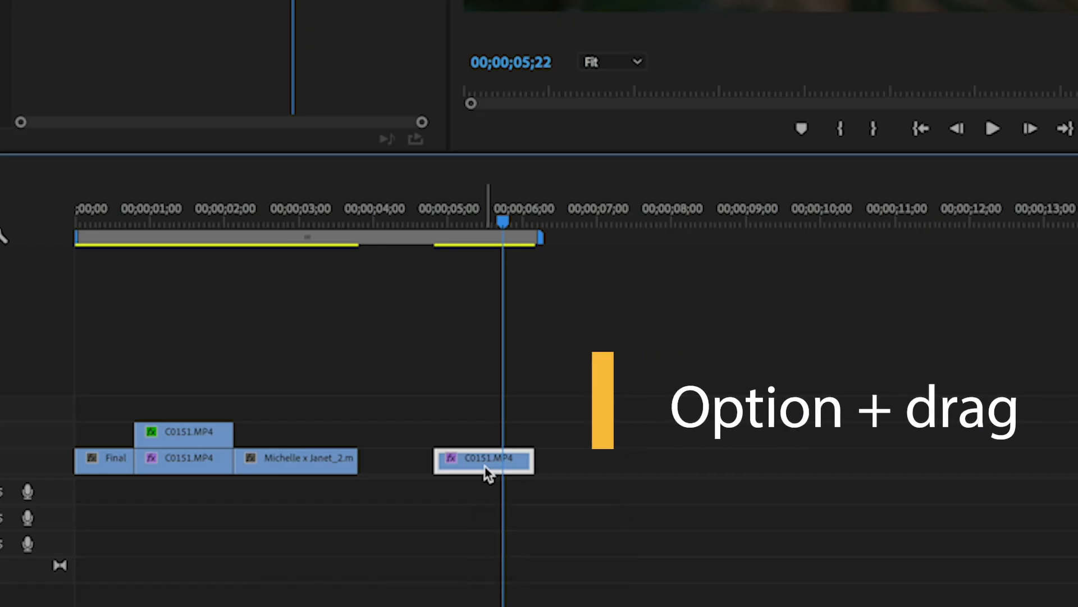
drag(484, 467, 481, 443)
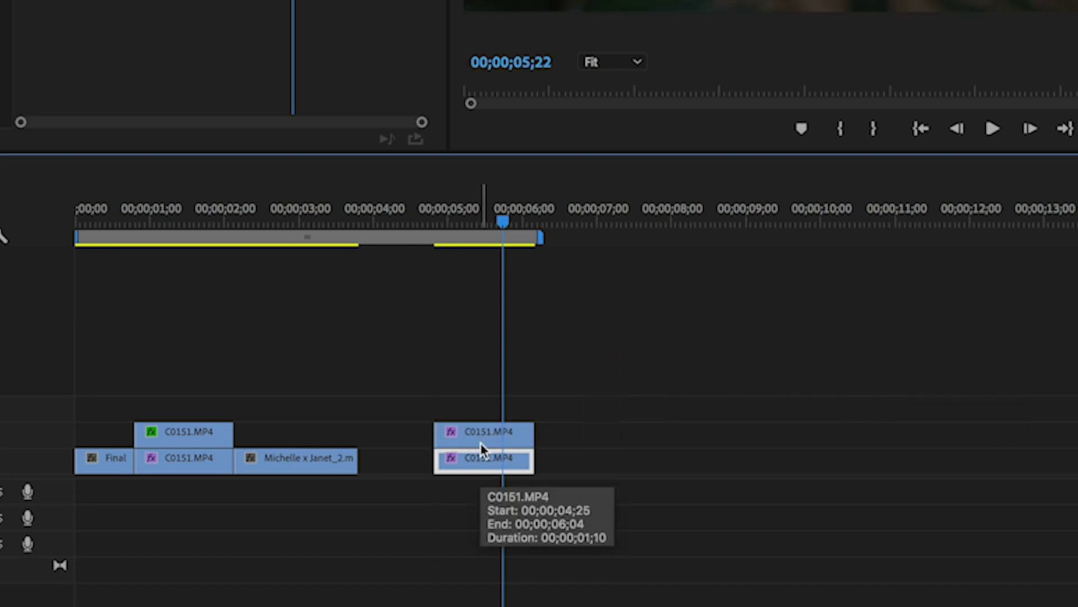
click(481, 444)
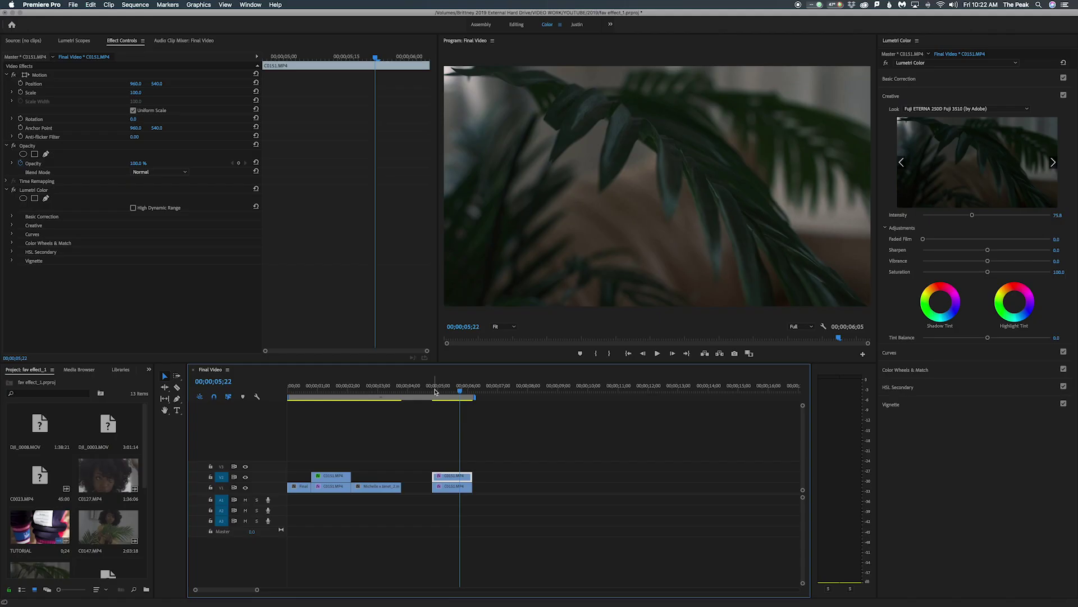
drag(436, 391, 446, 412)
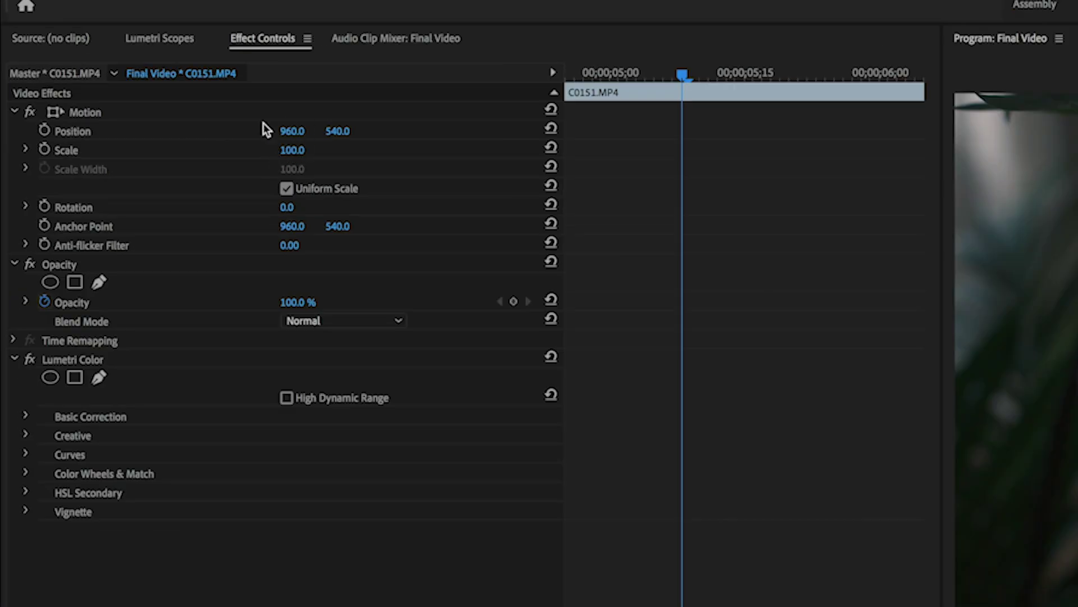
Step: Set the V2 C0151.MP4 copy's Scale to 78 and play the marked clip range
drag(307, 152, 285, 151)
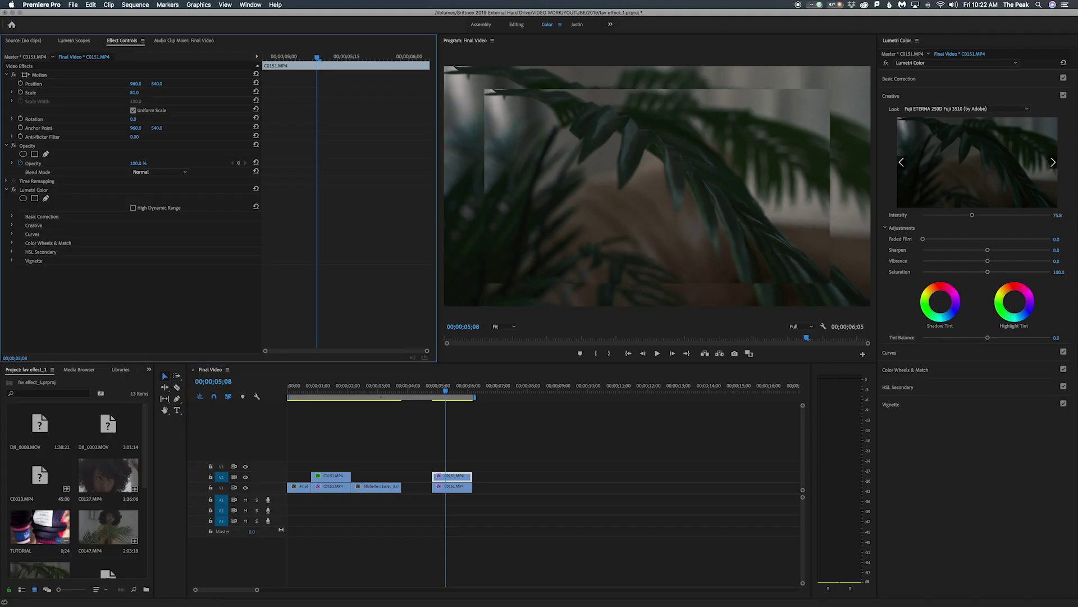
drag(134, 93, 136, 93)
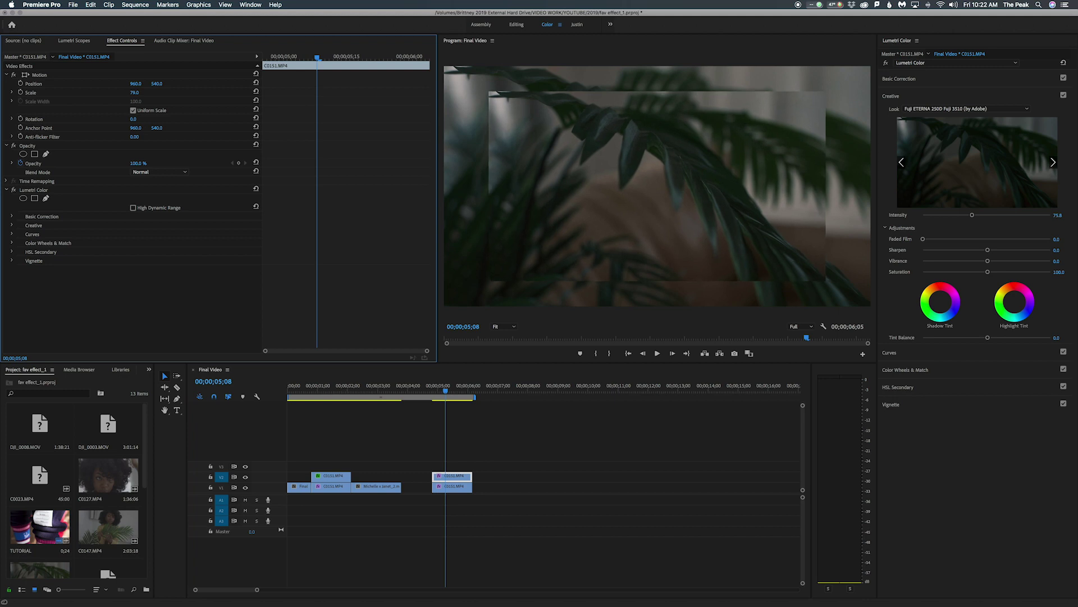
mouse_move(431, 392)
mouse_down()
mouse_move(457, 391)
mouse_move(434, 391)
mouse_up()
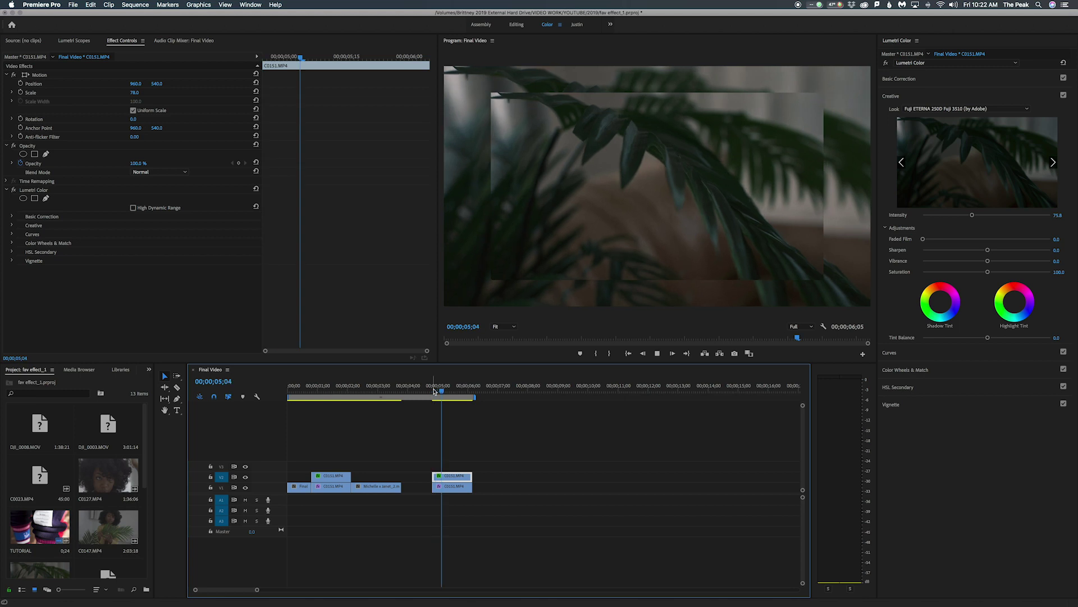
key(x)
key(space)
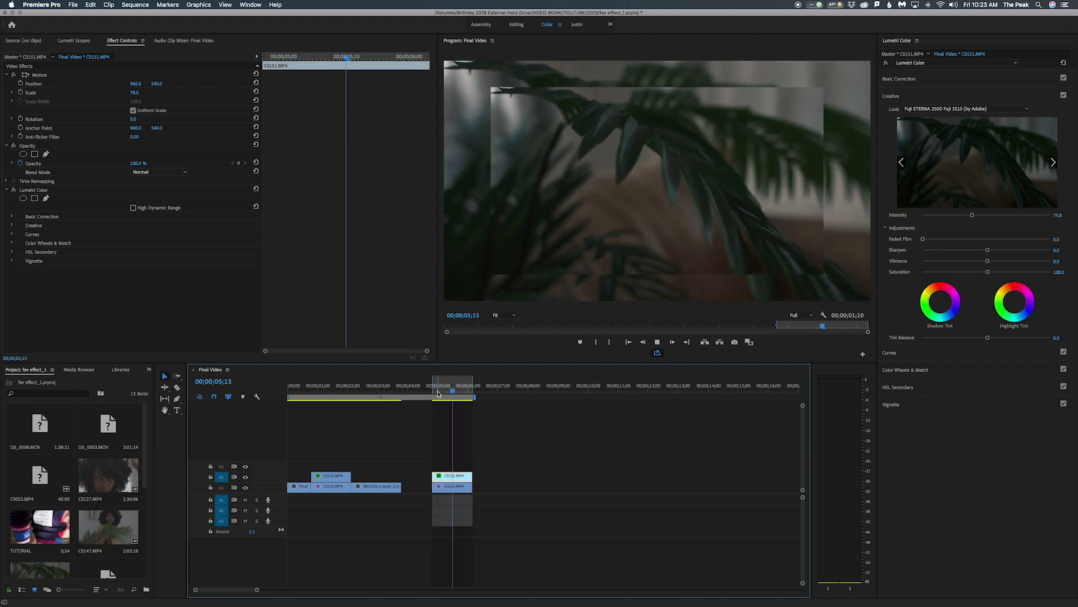
Step: Mark an in and out section of C0147.MP4 in the source and add it to V1
click(453, 390)
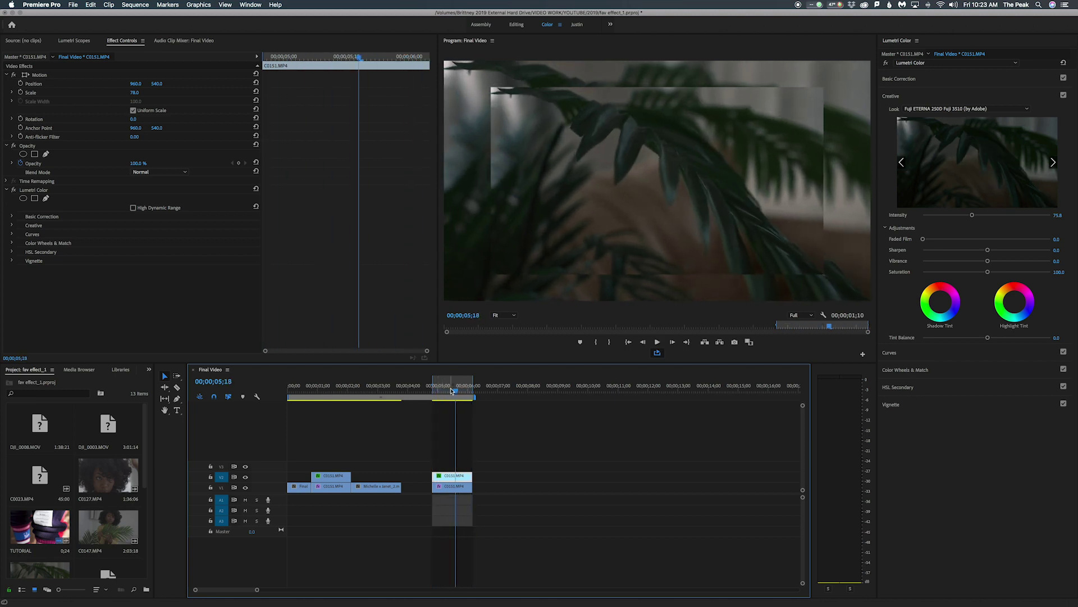
key(space)
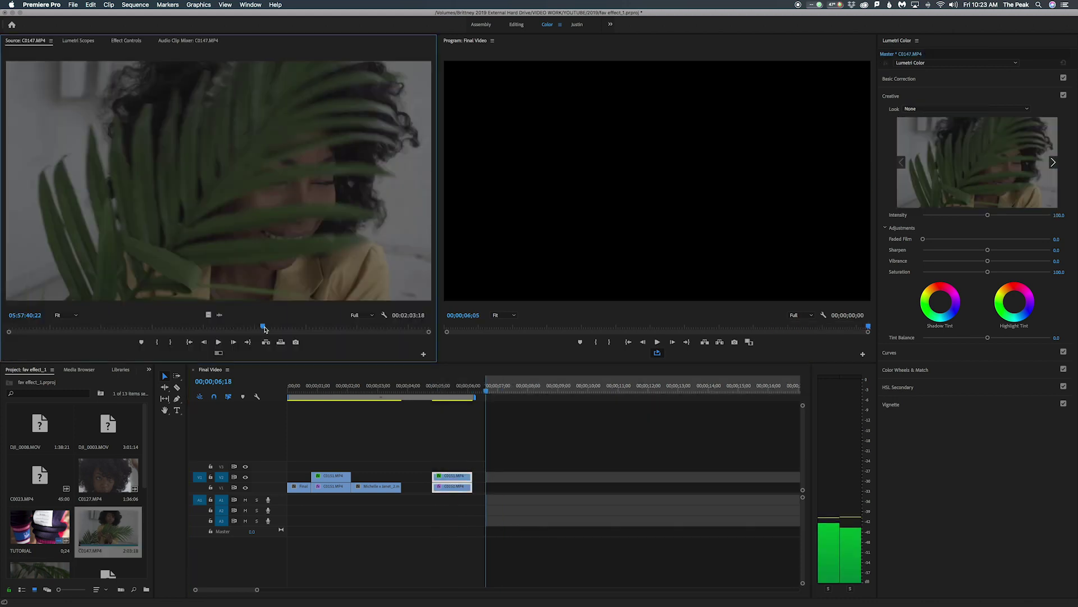
drag(266, 329, 282, 329)
key(i)
key(space)
key(o)
key(space)
key(i)
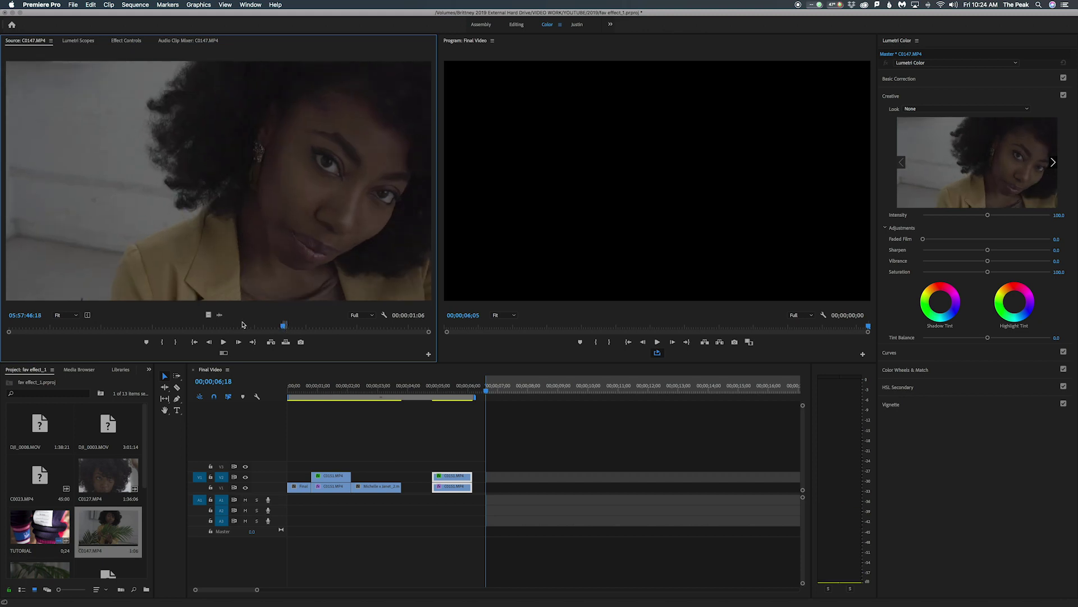
drag(208, 315, 495, 486)
Step: Stack duplicates of the C0147.MP4 clip on the tracks above it
mouse_move(486, 389)
mouse_down()
mouse_move(525, 393)
mouse_move(503, 393)
mouse_up()
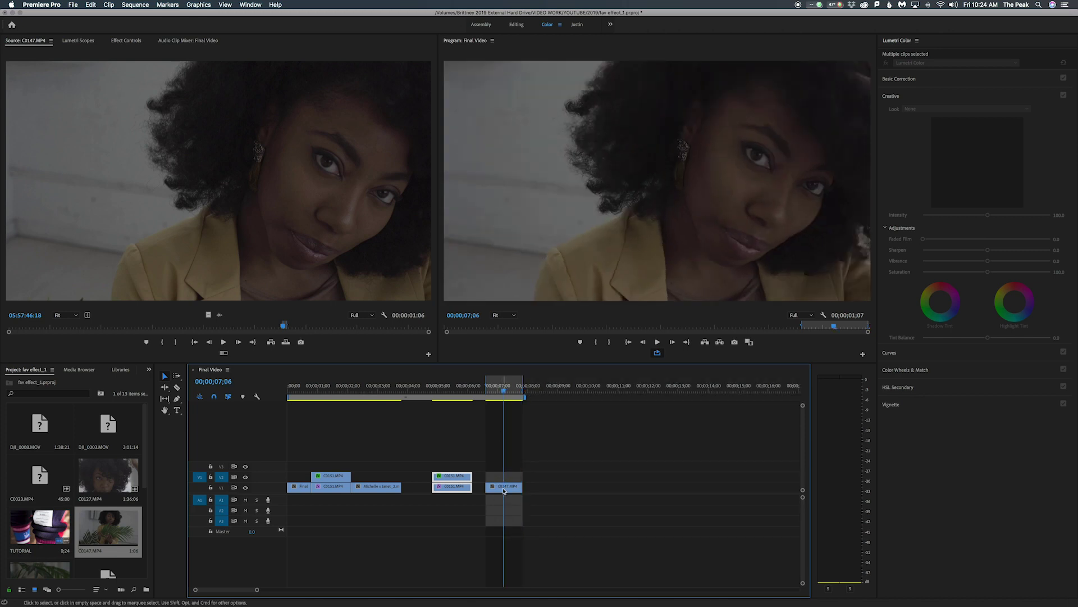
drag(505, 482, 505, 475)
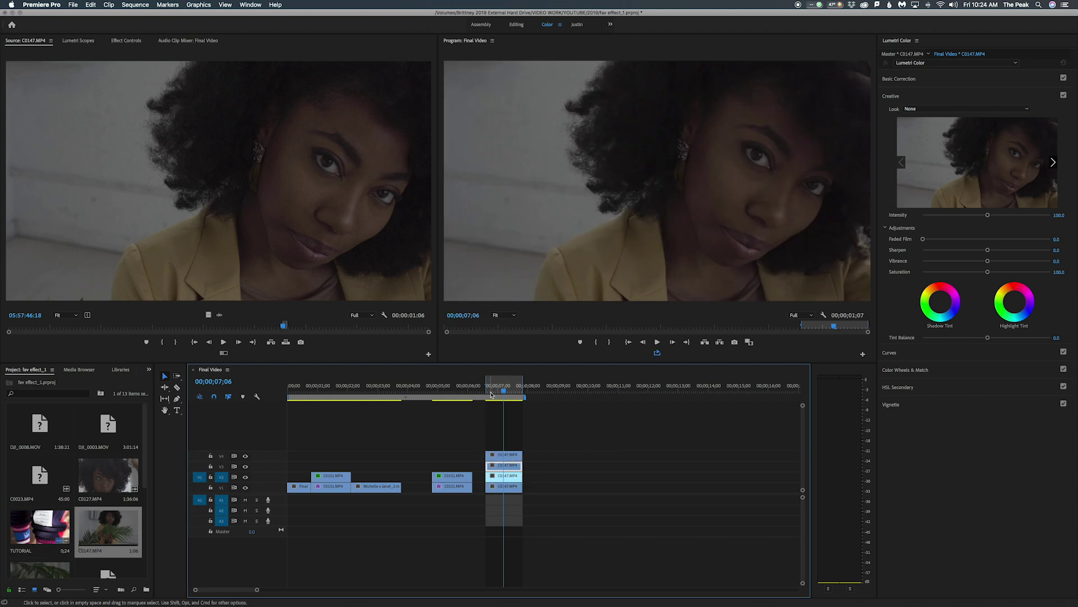
click(488, 391)
Step: Scale the top C0147 copy to 46 and the V3 copy to 63, then select the V2 copy
drag(488, 391, 503, 392)
click(125, 41)
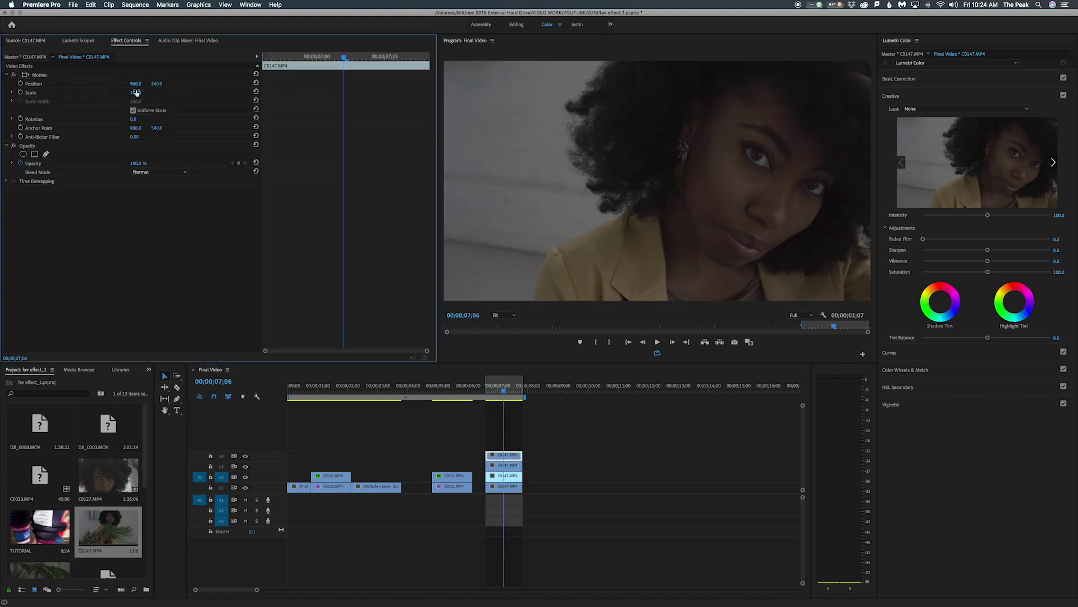
drag(136, 92, 106, 92)
click(494, 463)
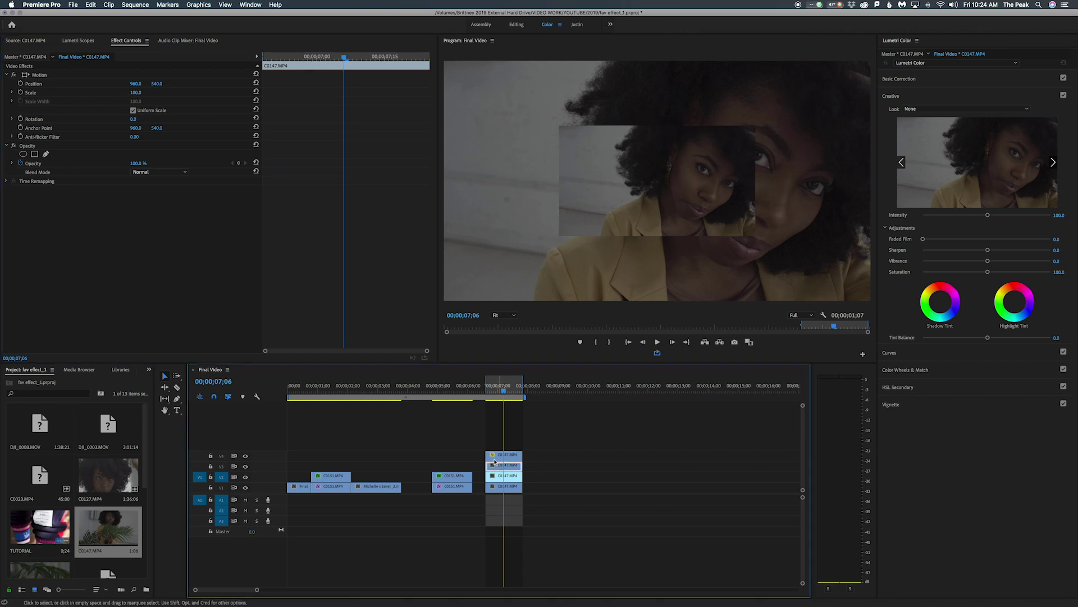
mouse_move(136, 92)
mouse_down()
mouse_move(116, 92)
mouse_move(124, 92)
mouse_up()
click(493, 475)
Step: Play back the stacked C0147 layers from 06;22
click(490, 388)
key(space)
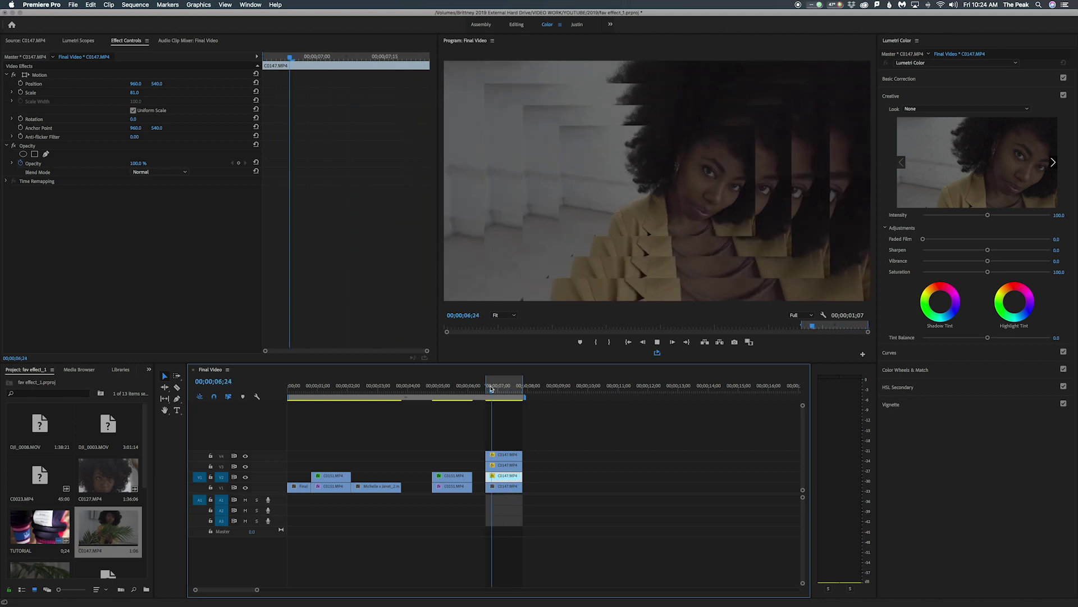
key(space)
Step: Delay the C0147 copies' starts by one, two and three frames and preview the stagger
key(Up)
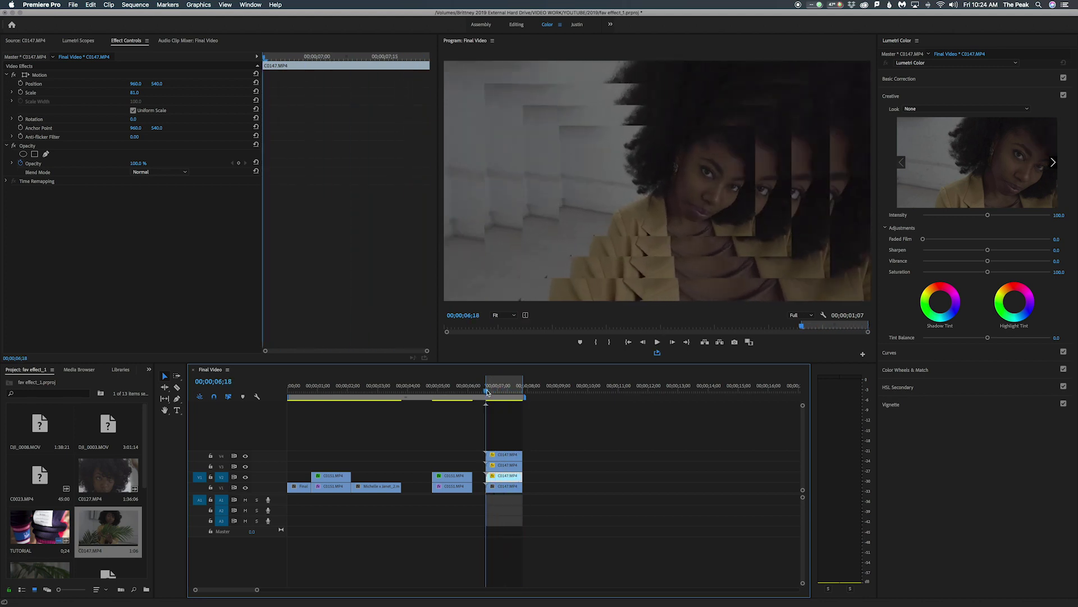
key(=)
key(=)
key(=)
key(=)
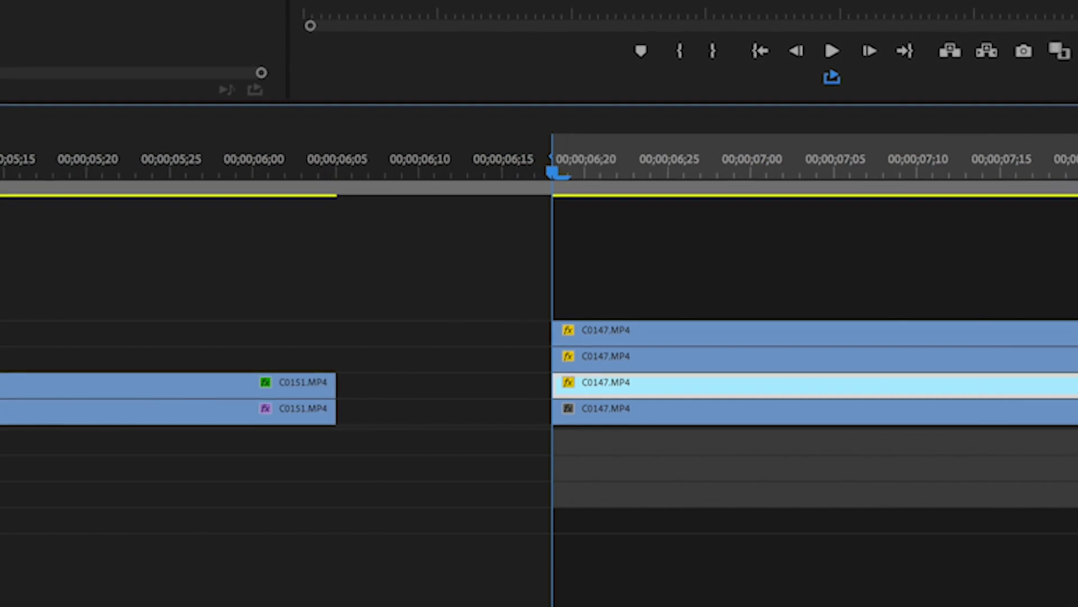
key(=)
key(=)
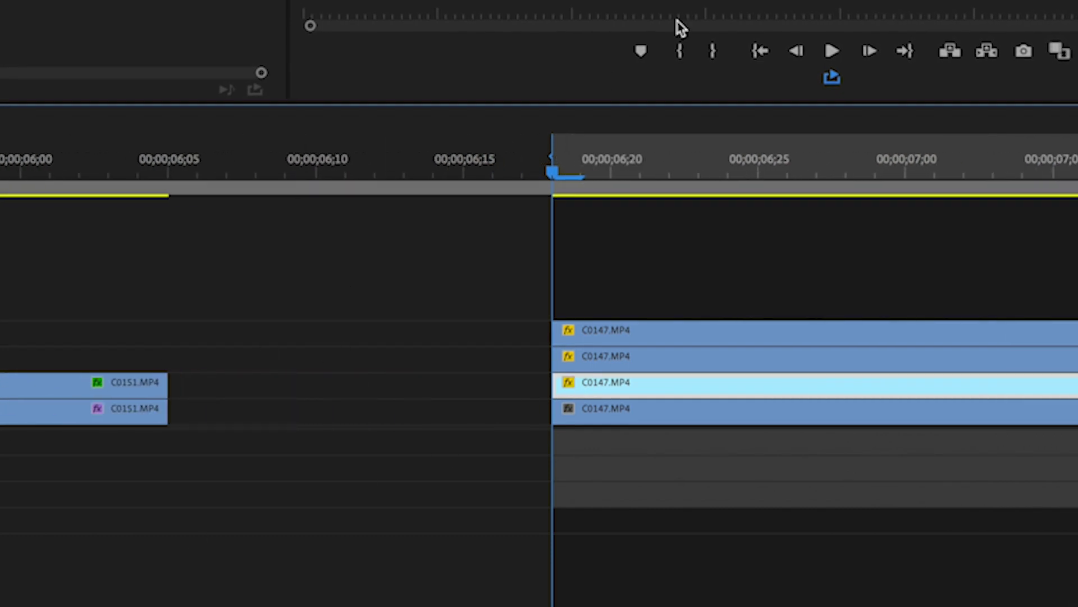
drag(555, 381, 613, 357)
drag(554, 331, 636, 333)
mouse_move(557, 176)
mouse_down()
mouse_move(647, 179)
mouse_move(563, 181)
mouse_up()
key(space)
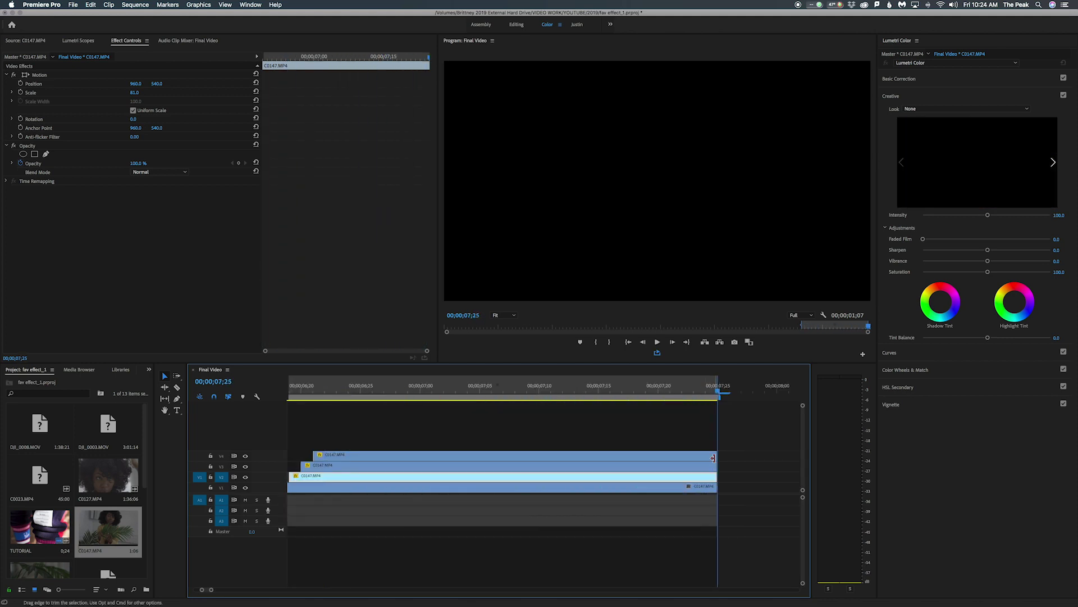
Step: Trim the V2 copy to end one frame earlier and preview the stack
drag(714, 478, 675, 456)
key(space)
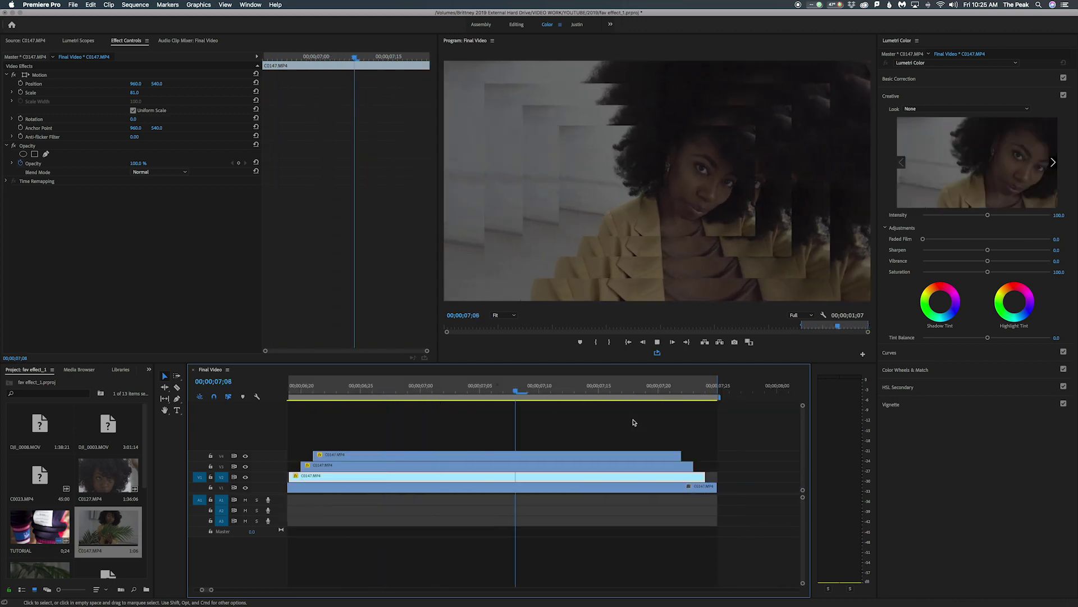
key(space)
Step: Move the C0151 clips right after the C0147 stack and preview from an in point at 06;18
drag(212, 590, 260, 591)
drag(423, 483, 529, 487)
click(550, 393)
key(i)
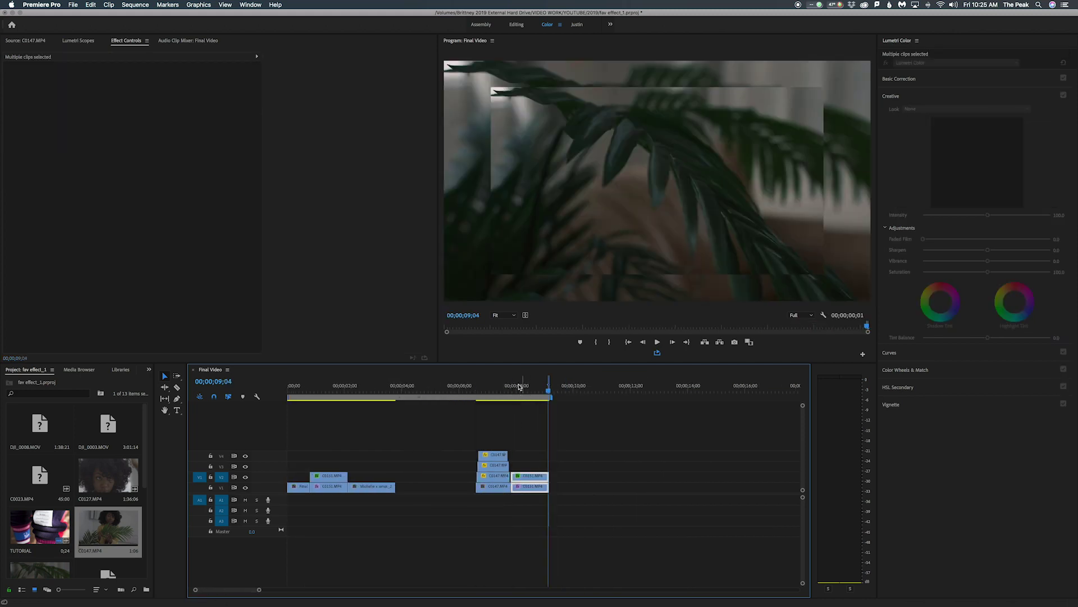
drag(487, 392, 479, 392)
key(i)
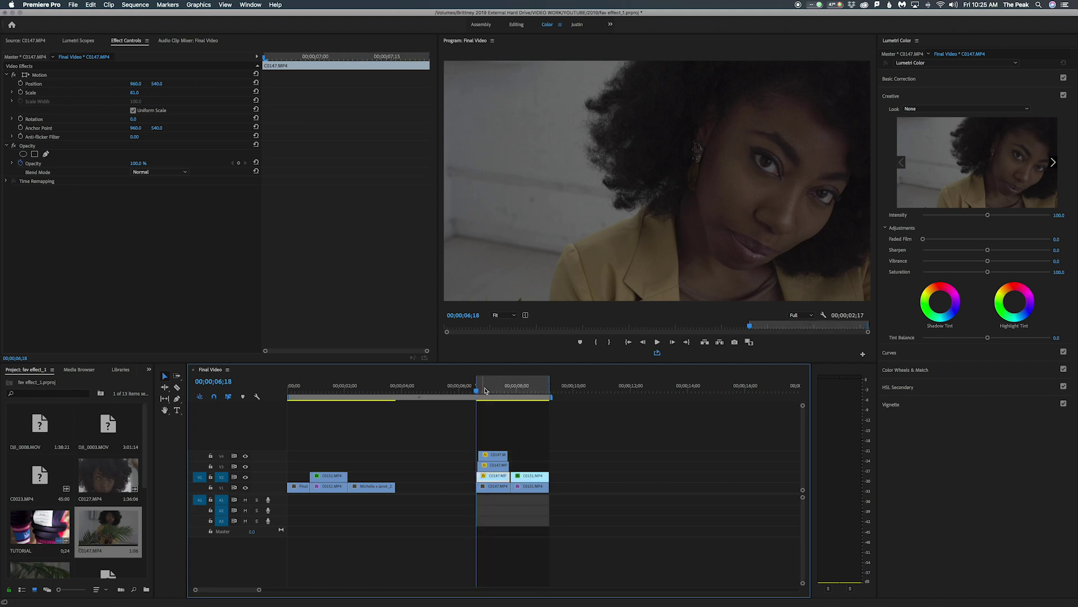
key(space)
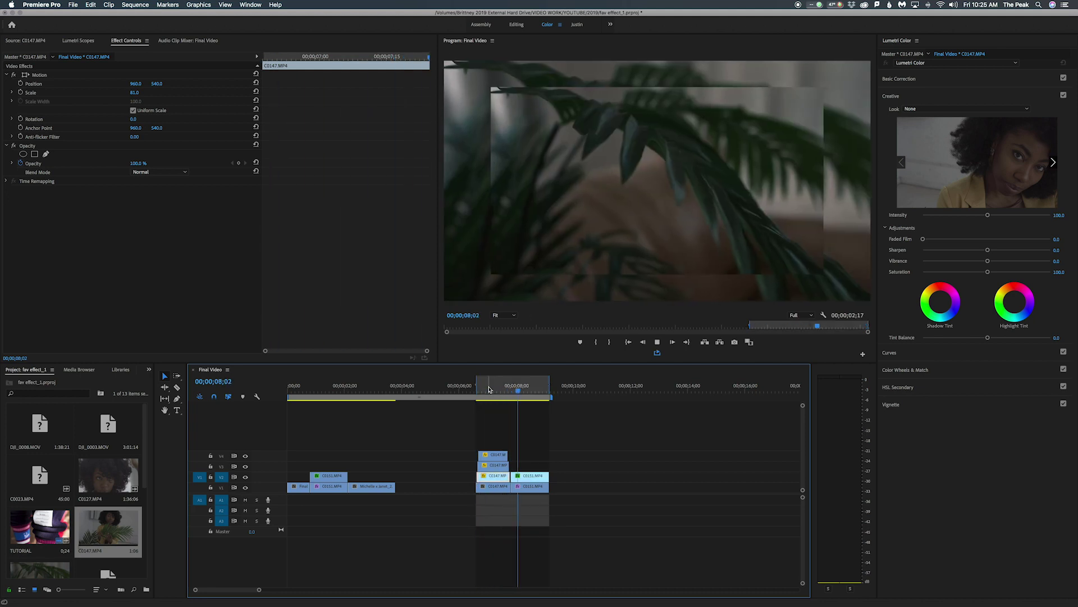
click(498, 388)
drag(500, 389, 514, 389)
key(space)
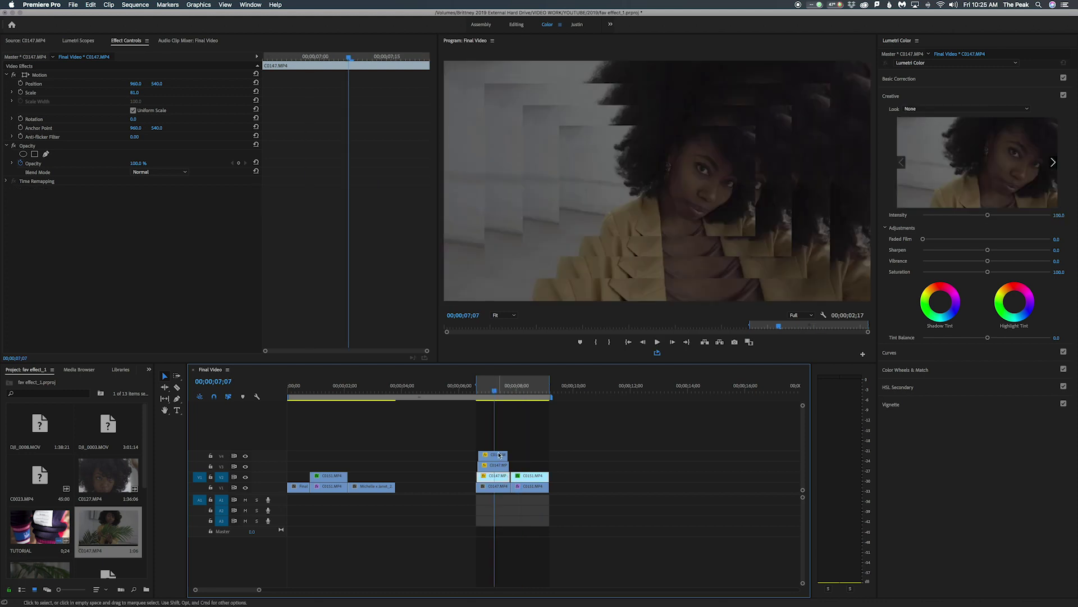
Step: Delete the top C0147 copy and preview the remaining three-layer stack
key(Delete)
drag(494, 391, 479, 390)
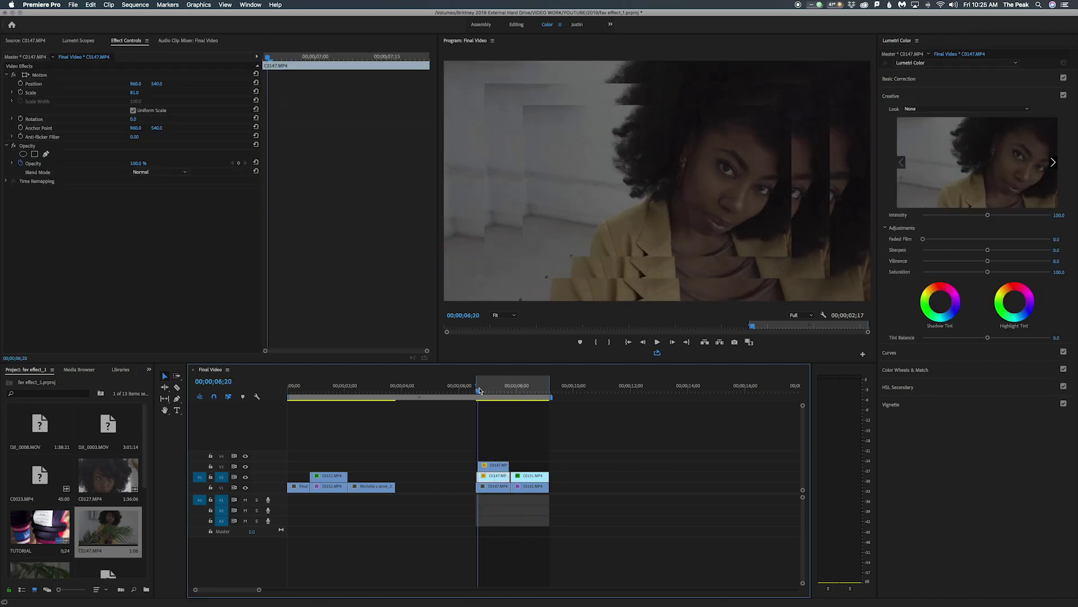
key(space)
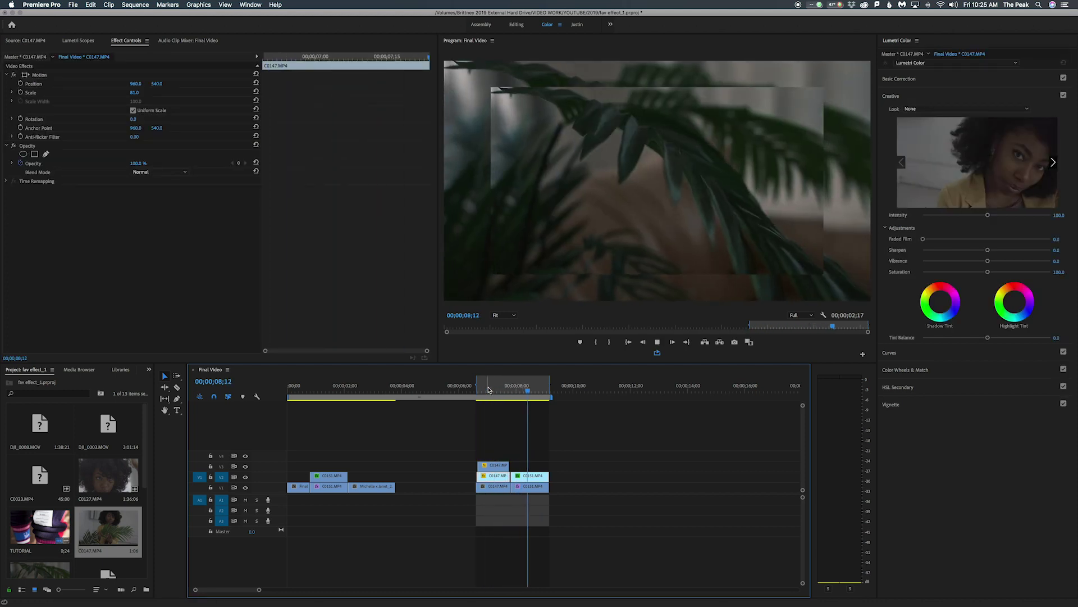
key(space)
Step: Rescale the V3 copy to 61 and the V2 copy to 78, then preview
click(494, 467)
drag(137, 93, 136, 93)
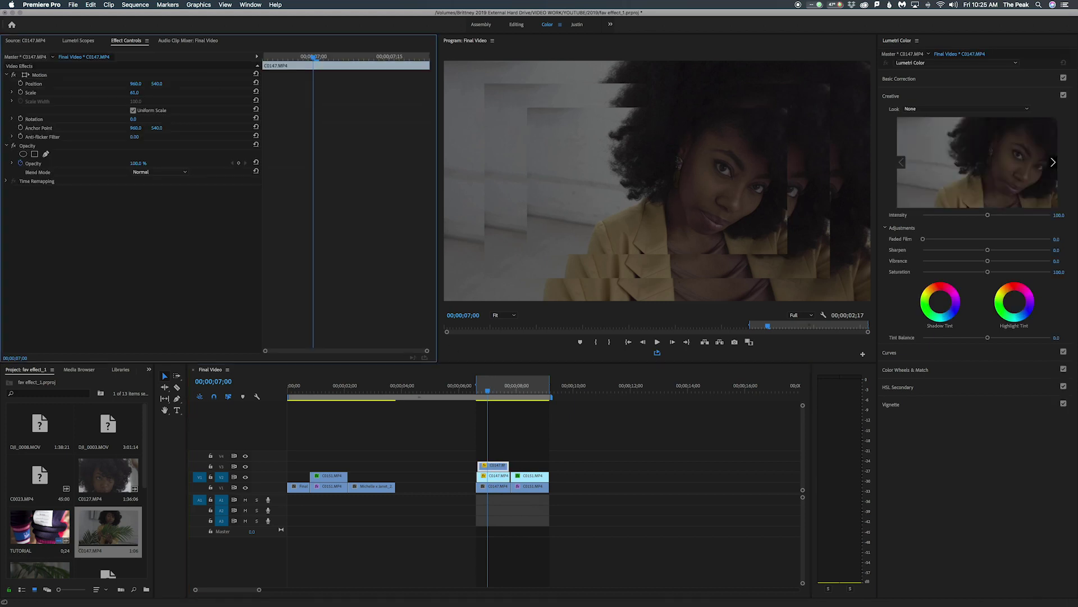
click(485, 476)
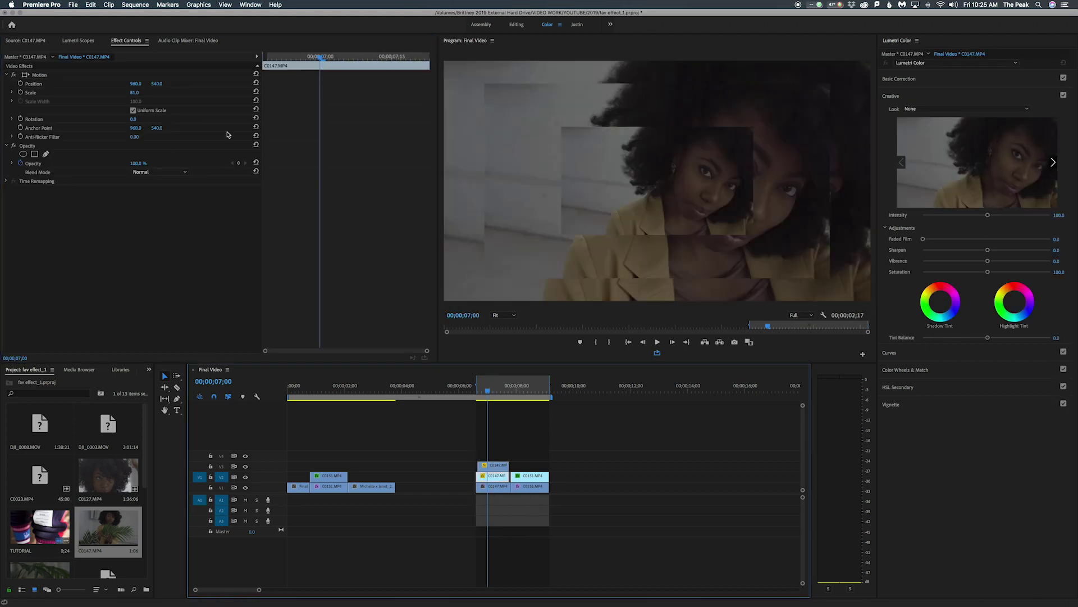
drag(141, 94, 137, 95)
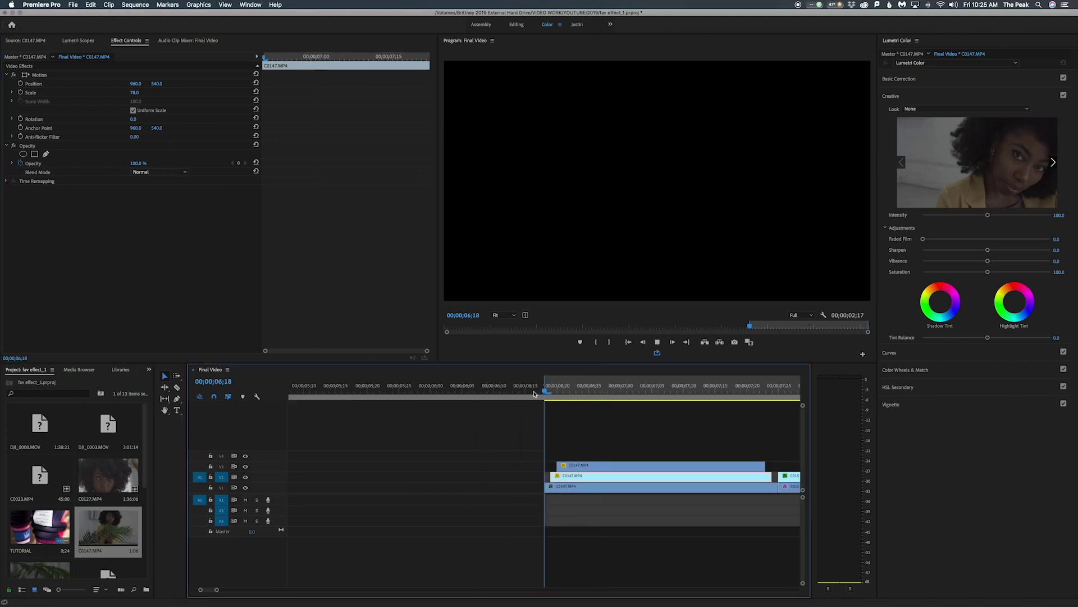
key(space)
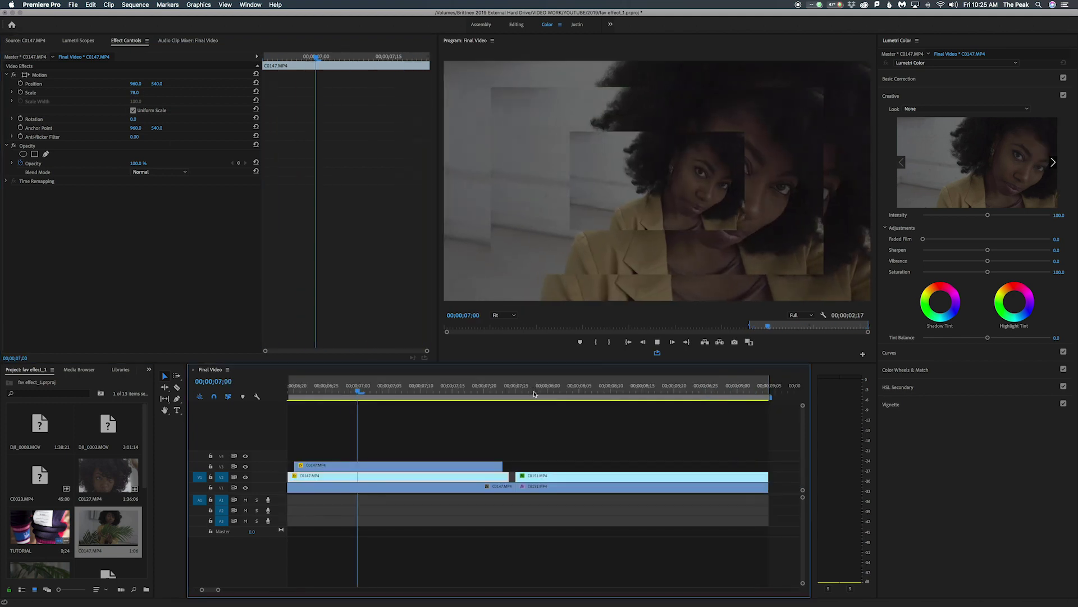
key(space)
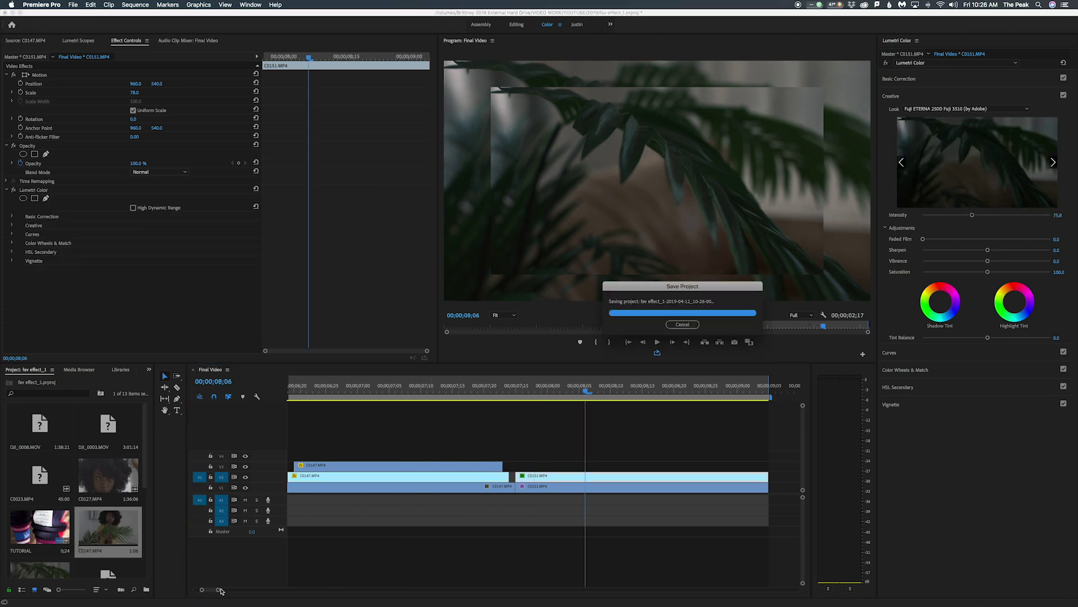
Step: Move the whole clip stack later, to about 9;15, leaving a gap
drag(218, 591, 261, 590)
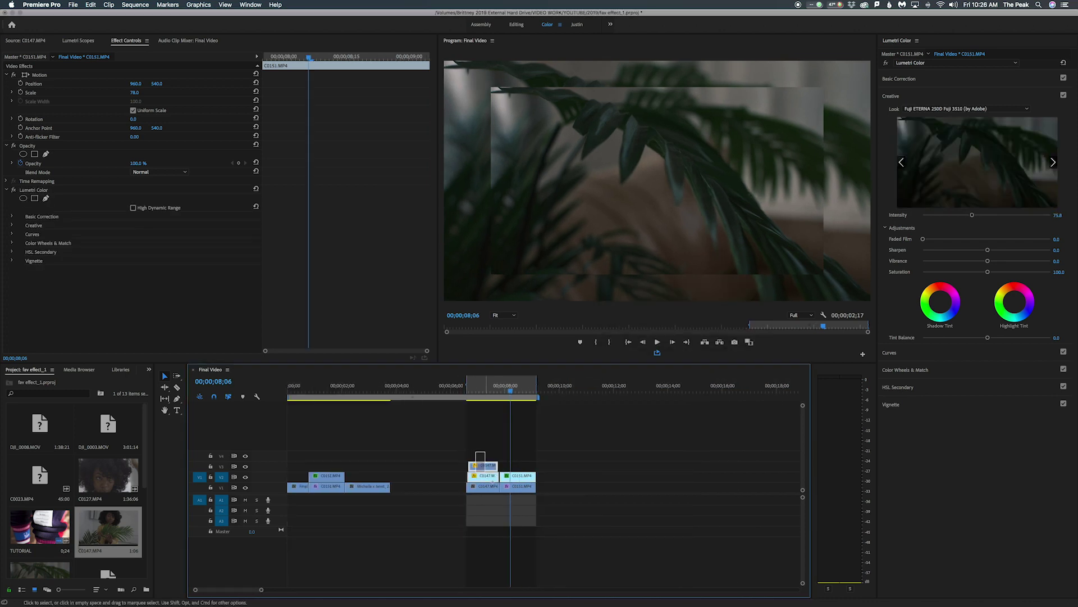
drag(493, 482, 559, 490)
click(565, 442)
click(562, 477)
Step: Set an out point at the C0147 clip's end and stack duplicates of it on V2 and V3
click(475, 386)
click(501, 390)
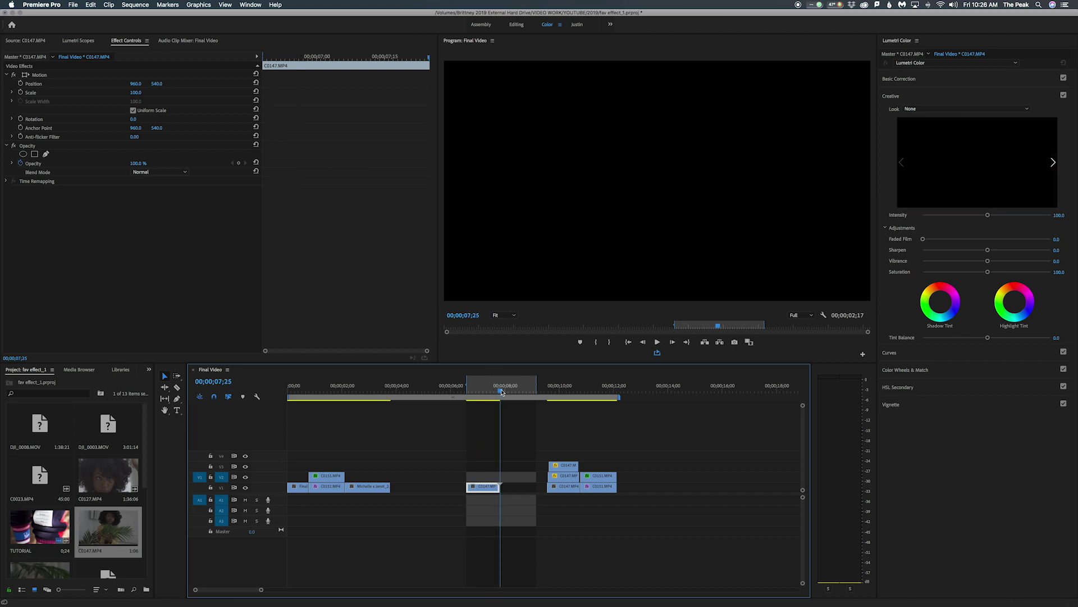
key(Left)
key(o)
click(482, 390)
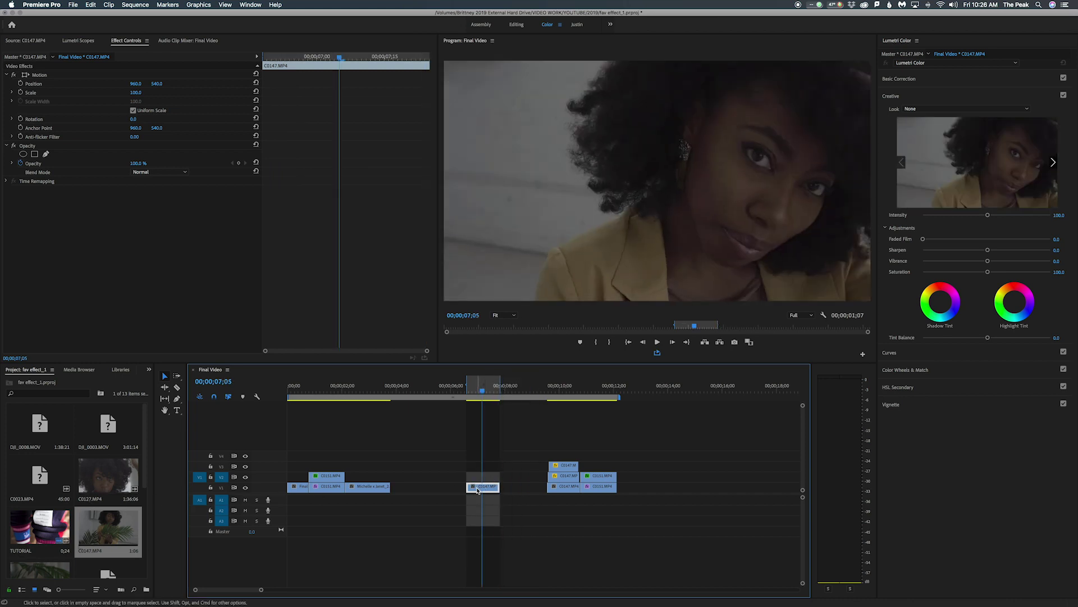
drag(478, 490, 481, 465)
click(482, 456)
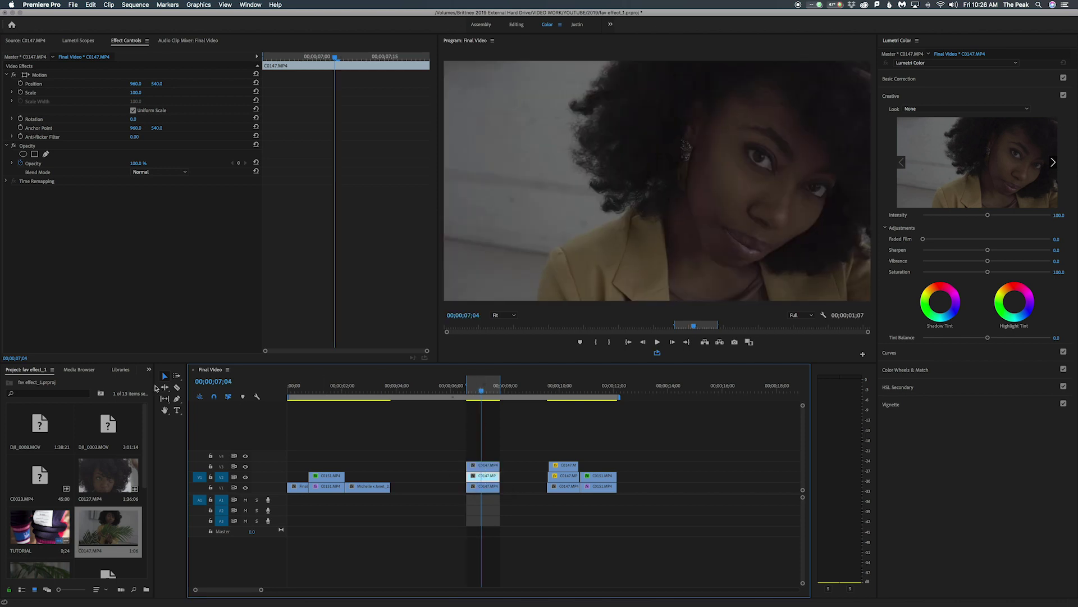
click(147, 370)
Step: Apply the Horizontal Flip effect, found by searching 'flip', to the V2 C0147 copy
click(159, 417)
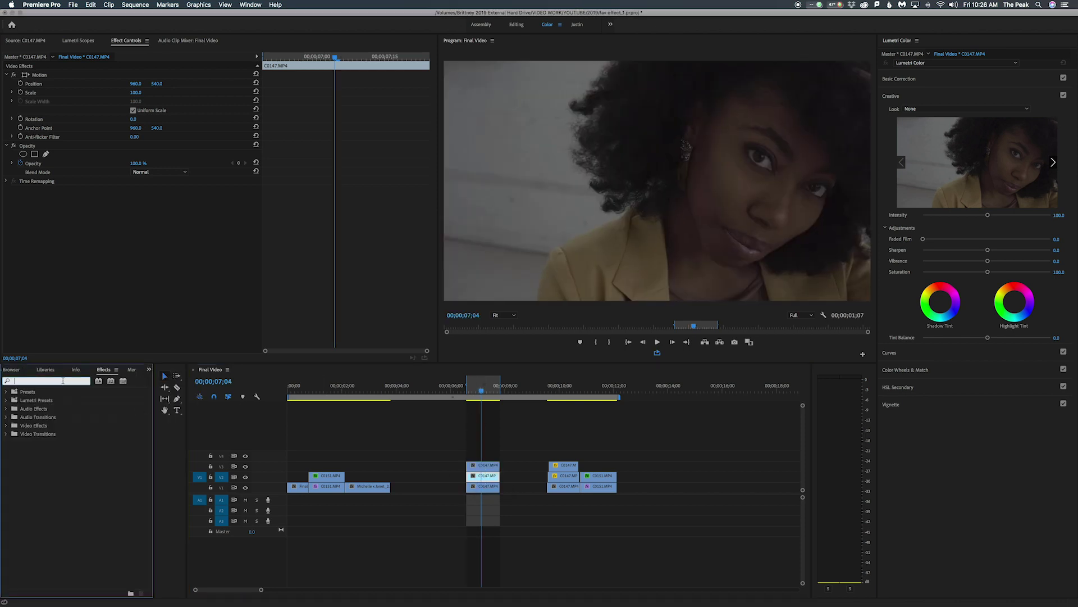
text(flip)
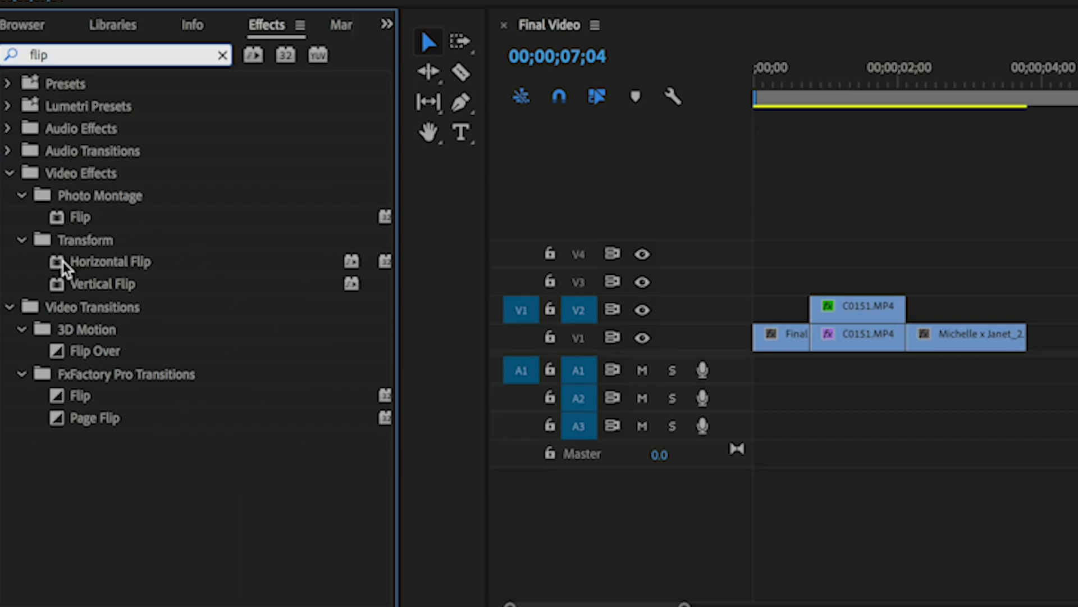
drag(64, 267, 1018, 321)
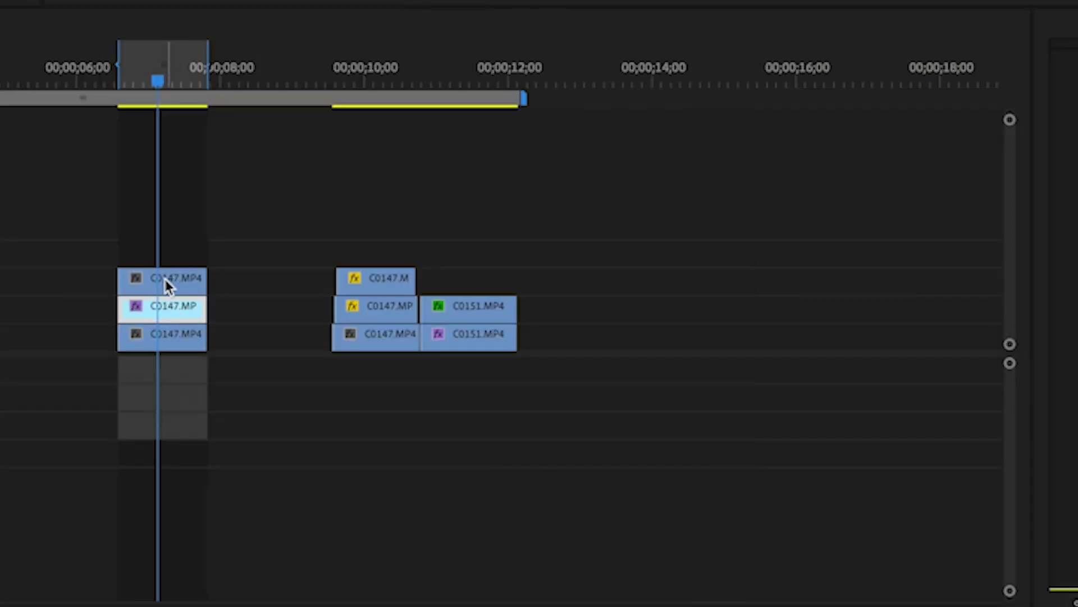
Step: Scale the V3 copy to 76 and the V2 copy to 89, then hide V3 and V2 to compare
click(166, 284)
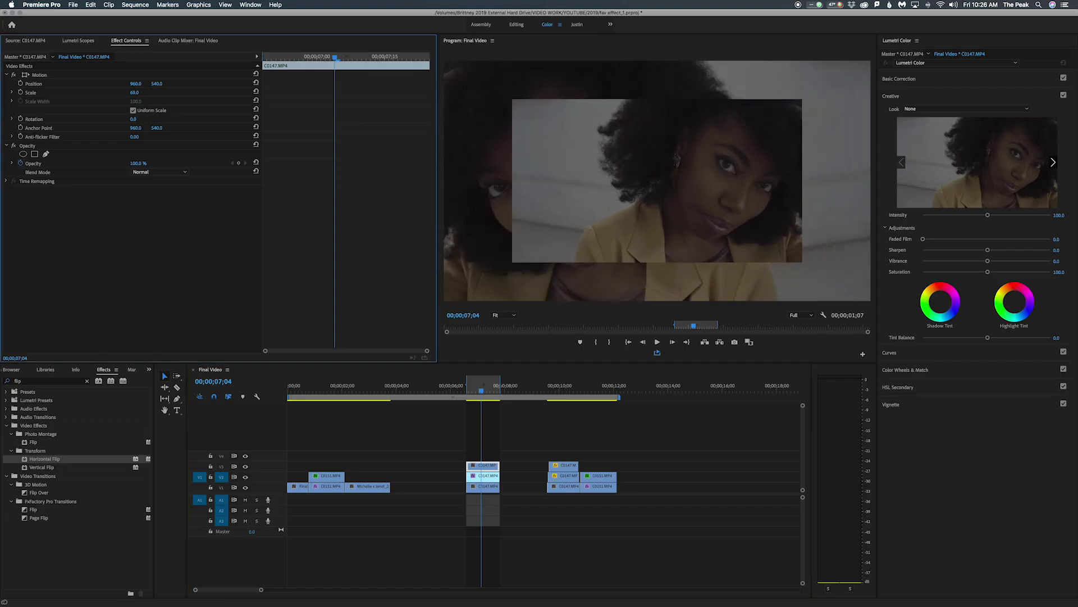
drag(134, 93, 139, 93)
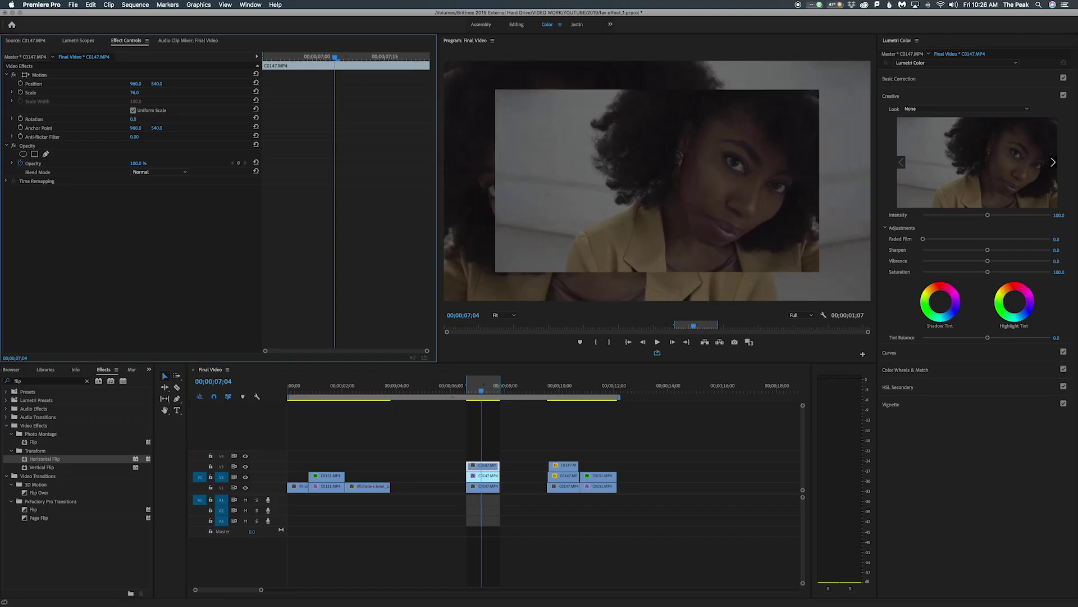
click(475, 475)
drag(134, 92, 128, 92)
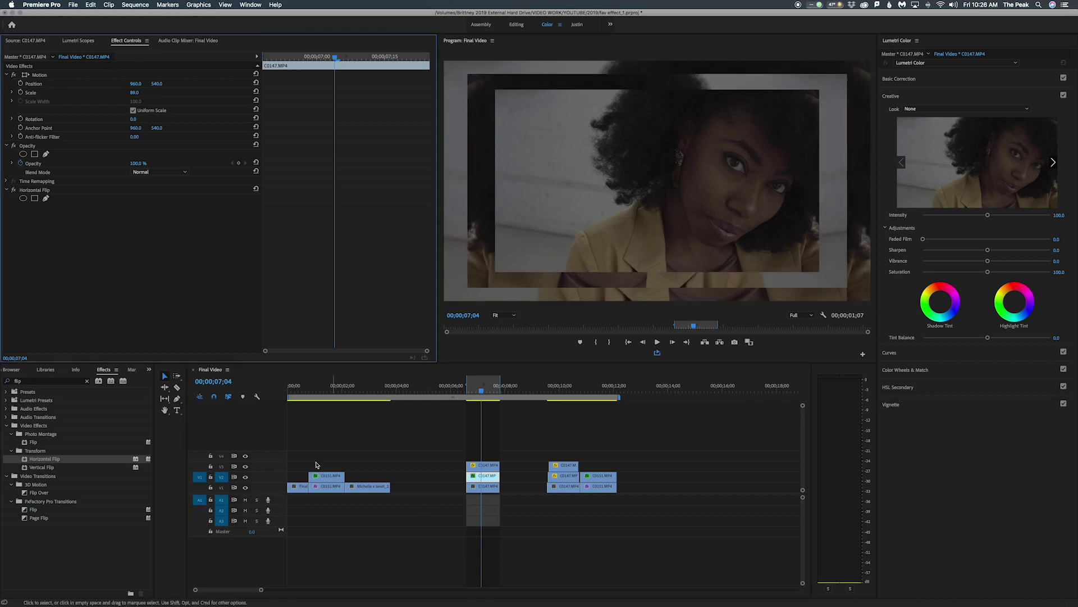
click(245, 466)
click(245, 477)
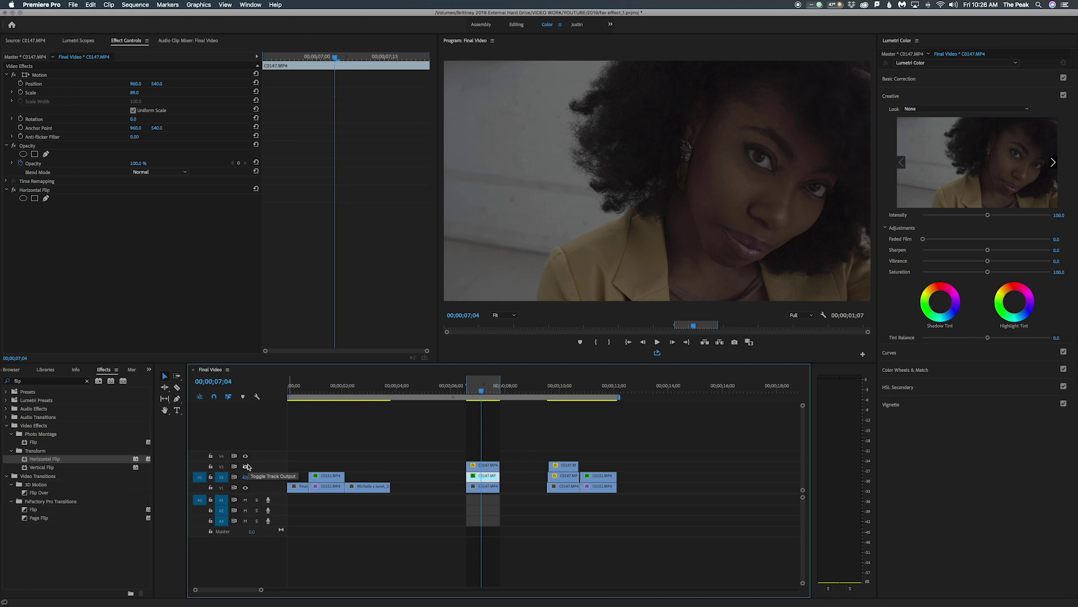
Step: Re-enable V2 and V3, play the nested frames, and return the side panel to Project media
click(245, 478)
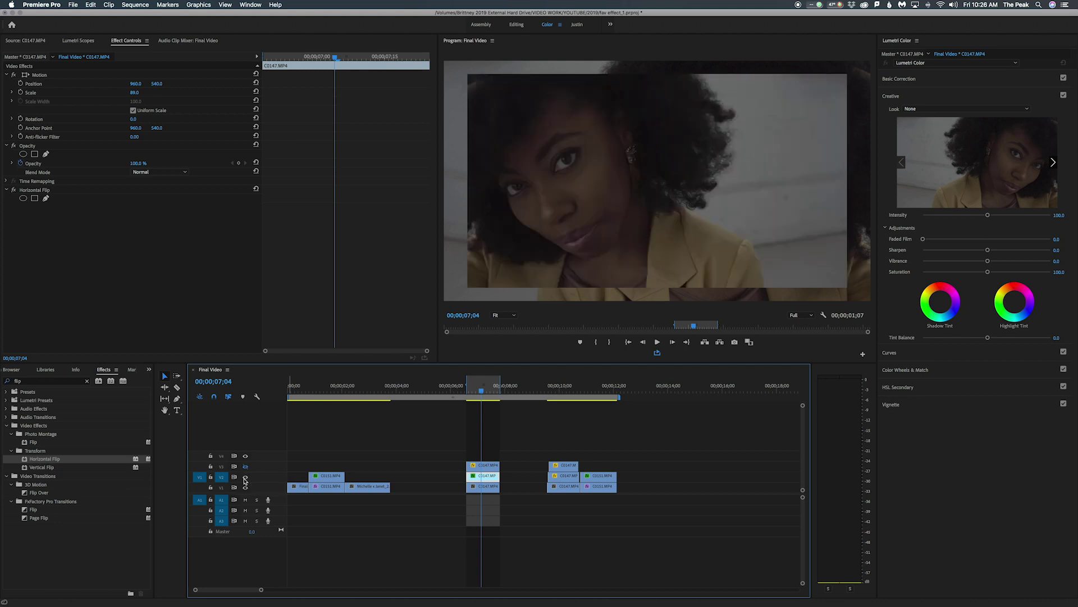
click(246, 467)
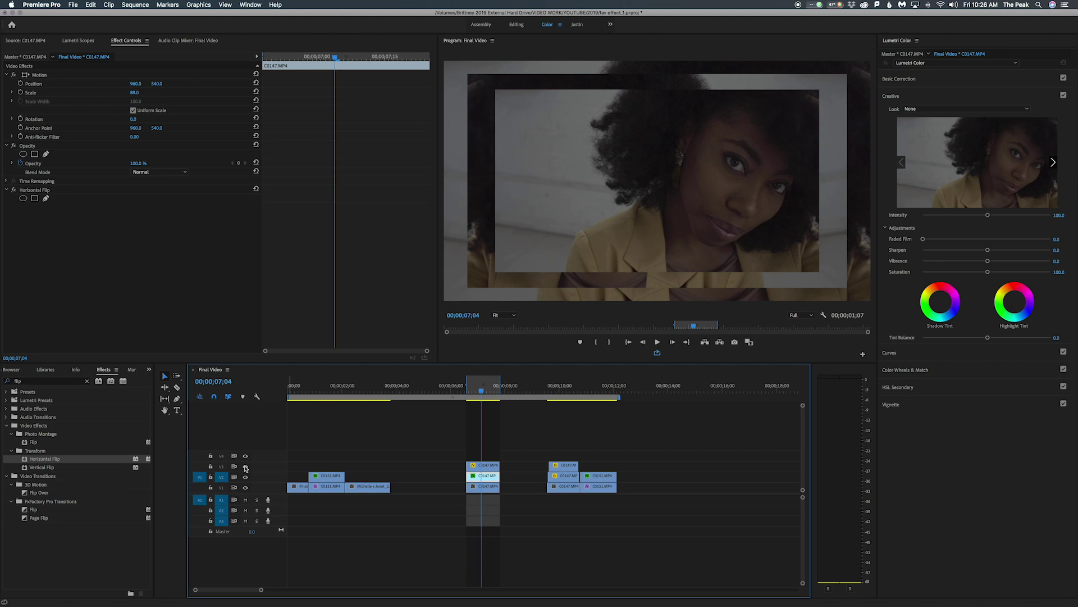
drag(486, 392, 468, 393)
key(space)
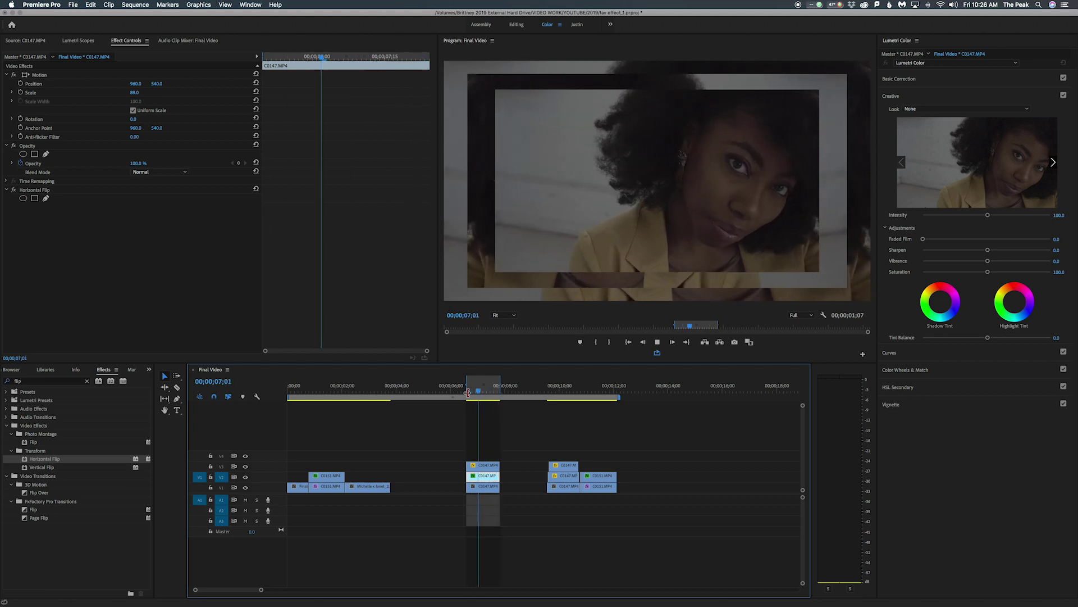
key(space)
key(space)
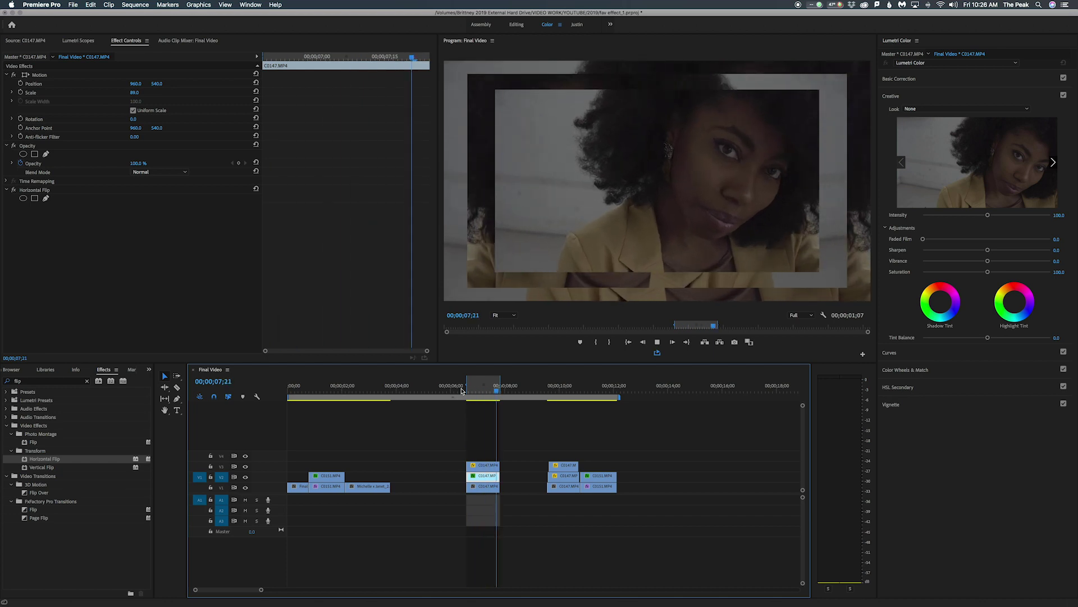
click(476, 391)
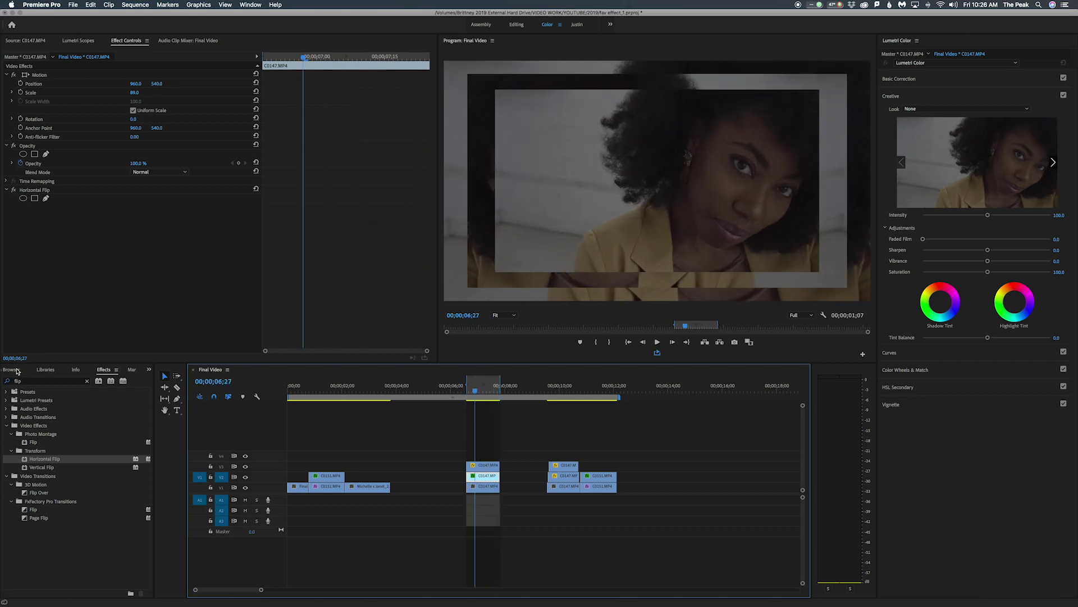
click(150, 369)
click(164, 378)
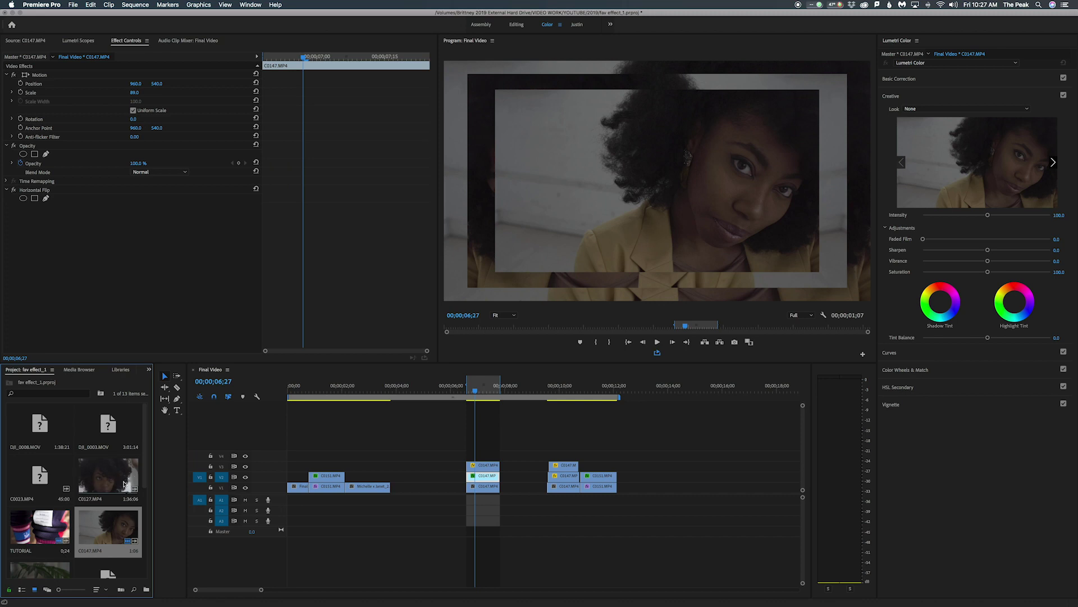
Step: Load C0147 in the Source Monitor and mark In and Out around the wanted section
double_click(96, 536)
mouse_move(161, 329)
mouse_down()
mouse_move(226, 326)
mouse_move(494, 461)
mouse_up()
key(i)
key(o)
Step: Scale the new C0147 clip on V4 to 76 and loop-play the layered section
click(482, 458)
key(shift+5)
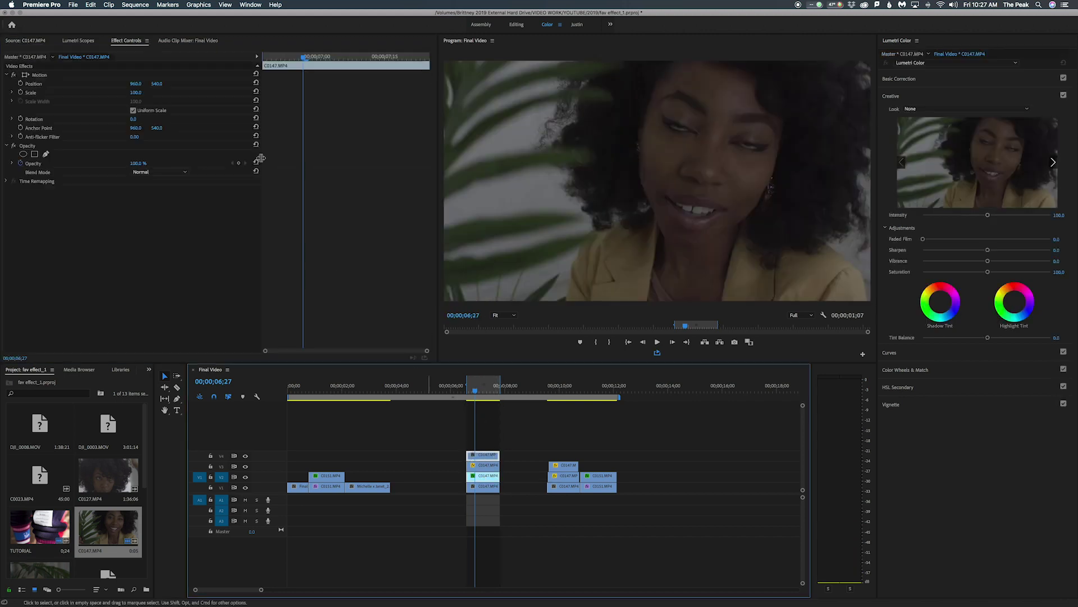
click(144, 93)
text(76)
key(Return)
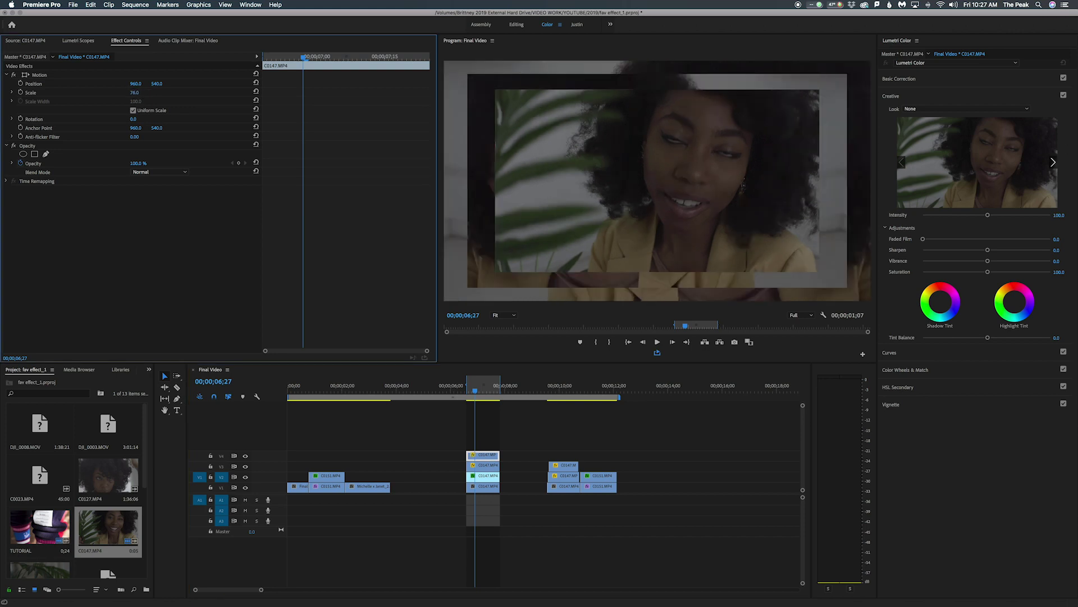
drag(470, 389, 466, 392)
key(space)
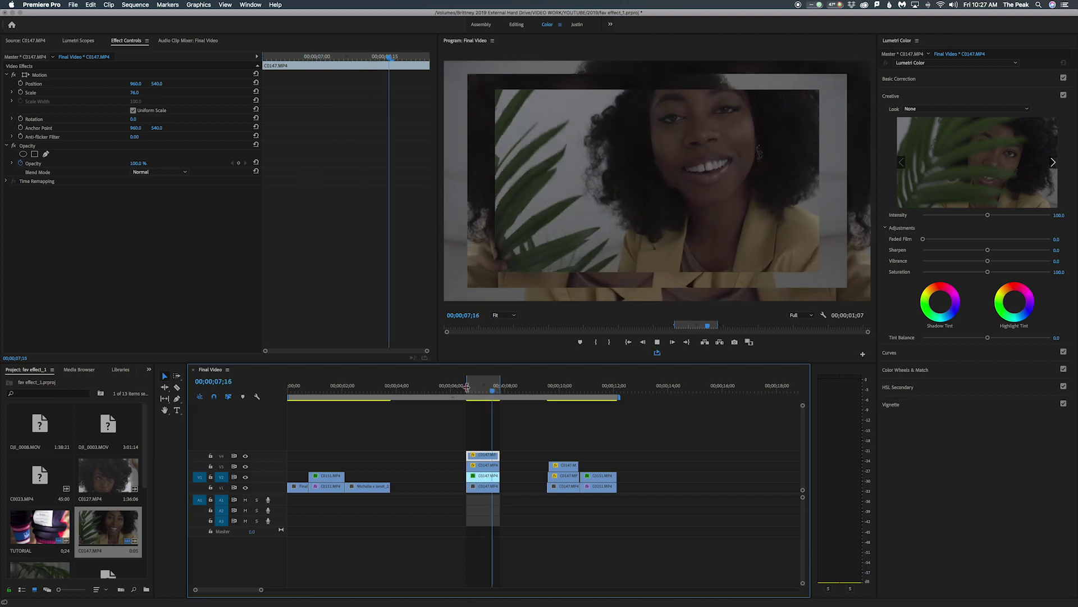
Step: Move the second effect's three stacked clips to sit right after the first stack
drag(260, 591, 280, 590)
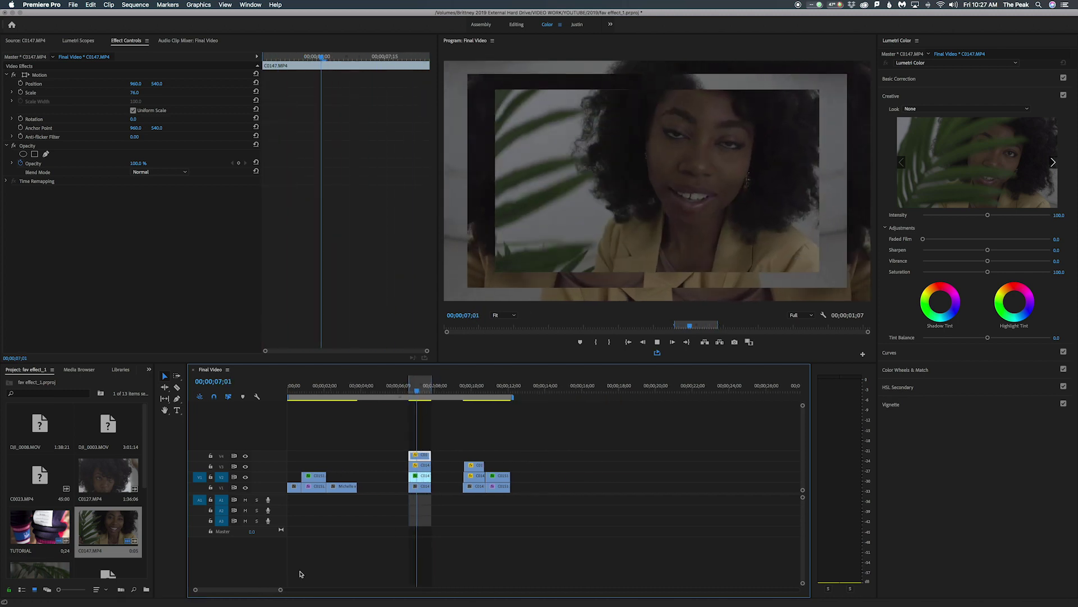
click(460, 392)
drag(467, 461, 468, 494)
click(487, 393)
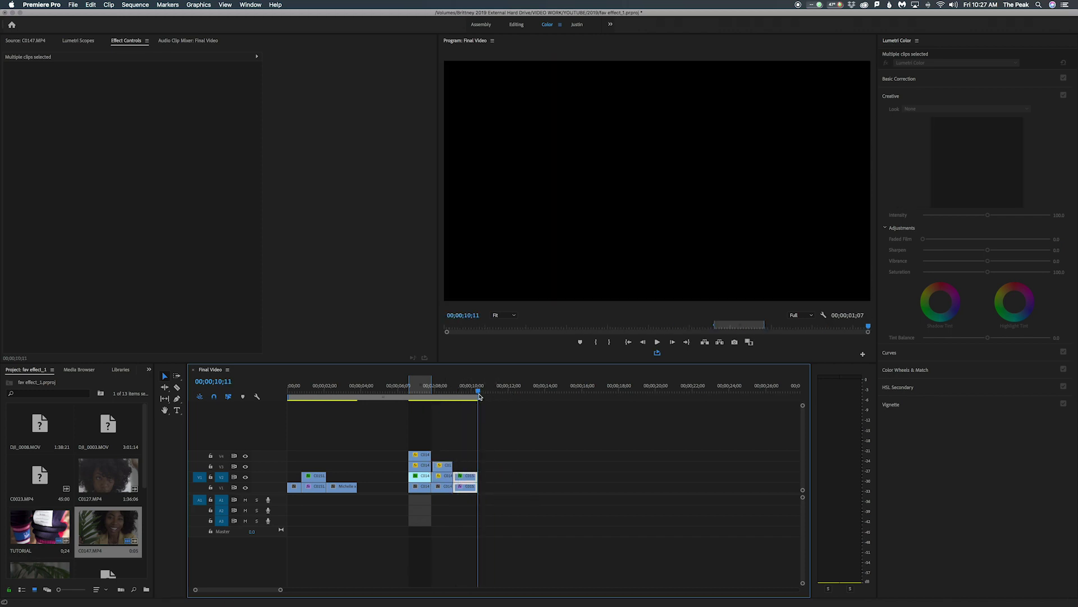
Step: Set the Out point at the moved clips' end and play the range
click(479, 396)
key(o)
key(space)
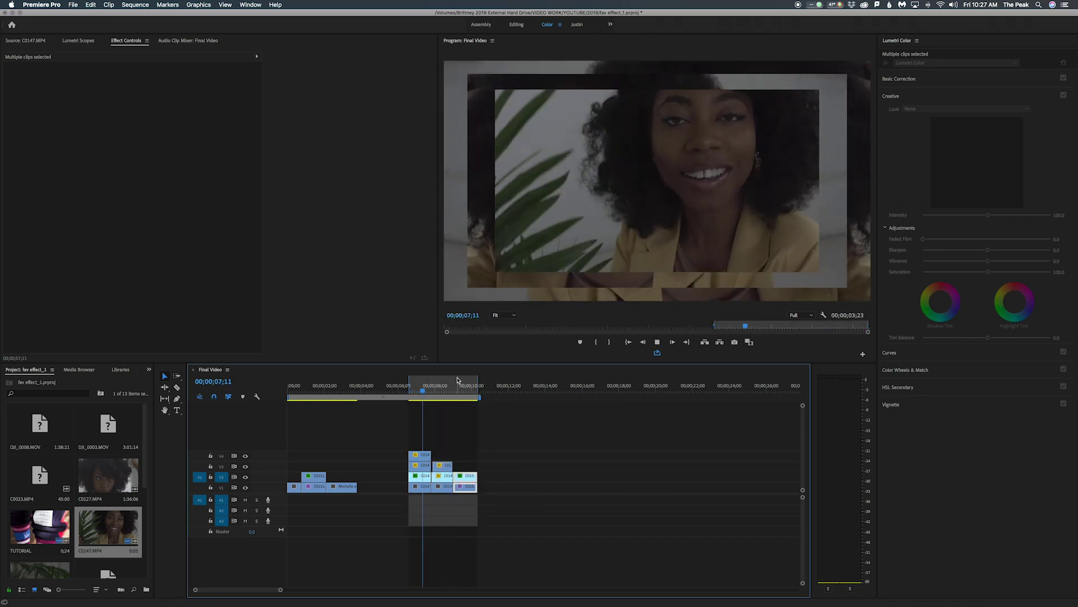